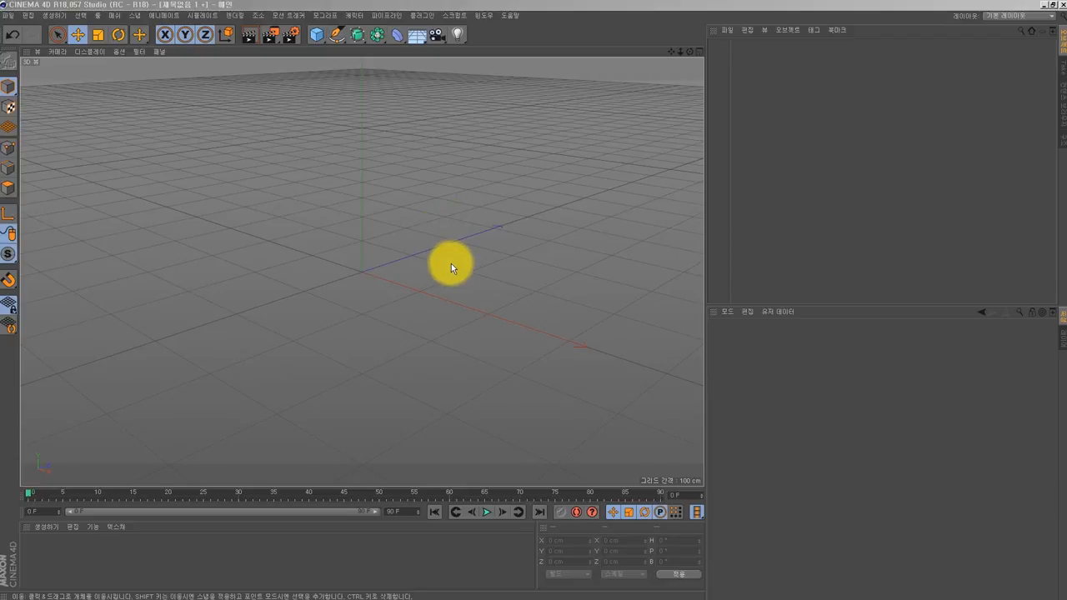
View the interface language choices in the program preferences, leave Korean (kr) selected, and close the preferences.
{"action": "left_click", "coordinate": [49, 15]}
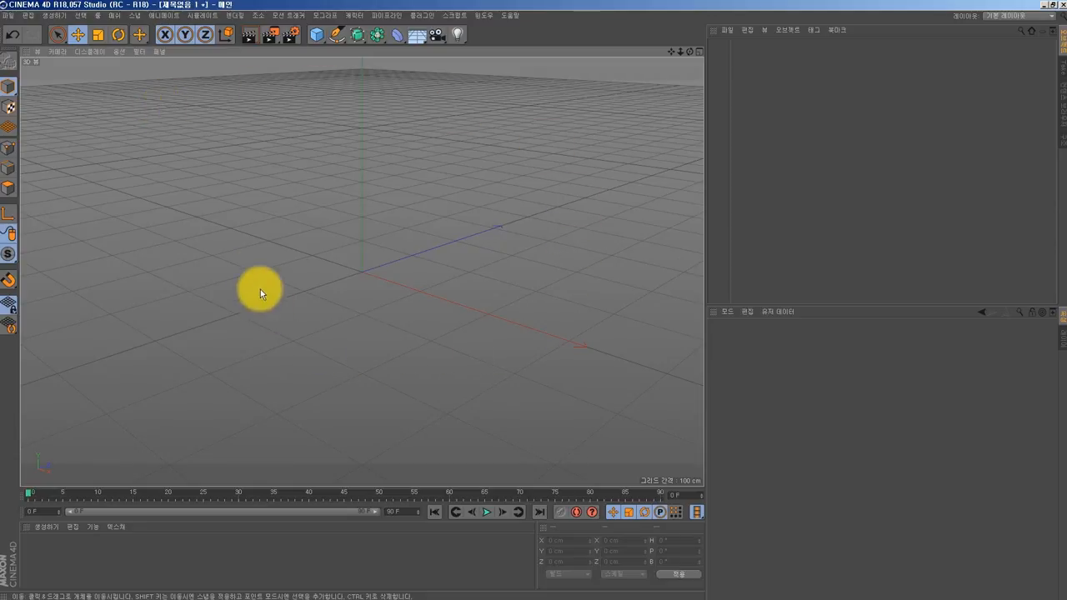
{"action": "left_click", "coordinate": [29, 16]}
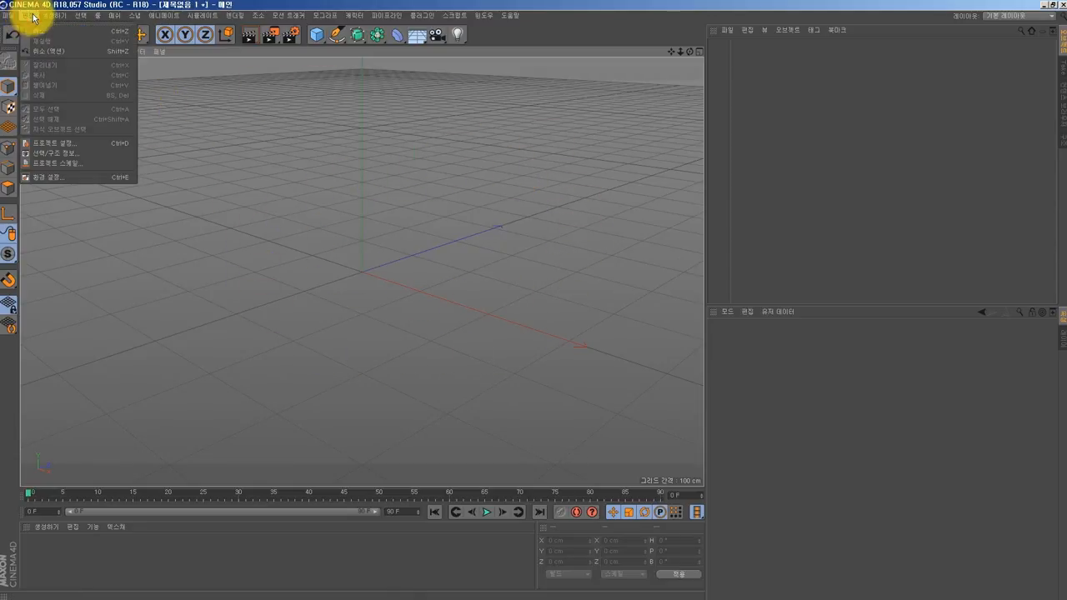
{"action": "left_click", "coordinate": [71, 177]}
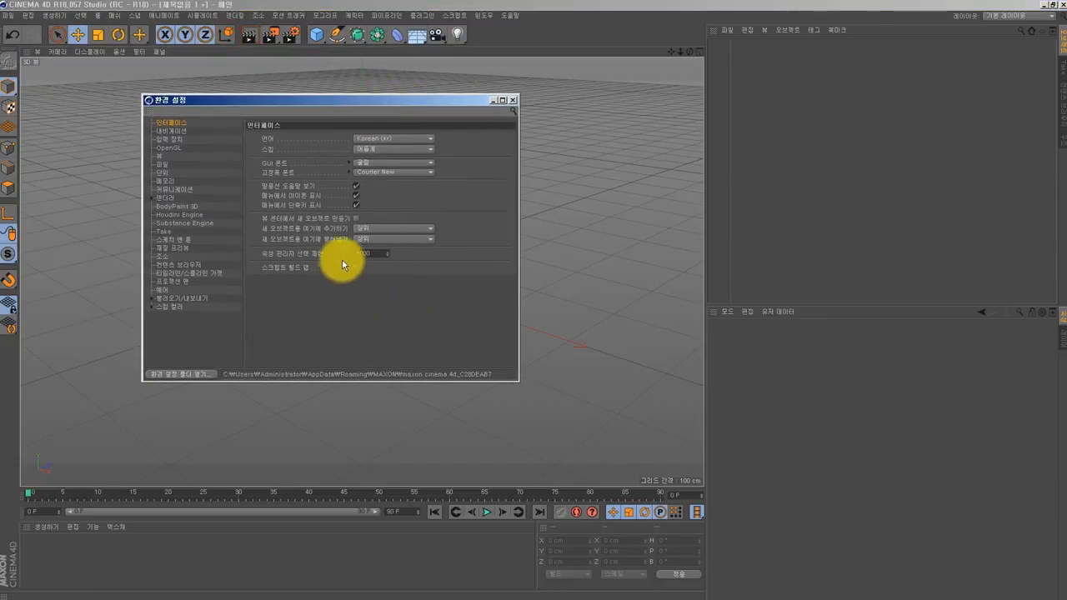
{"action": "left_click", "coordinate": [382, 138]}
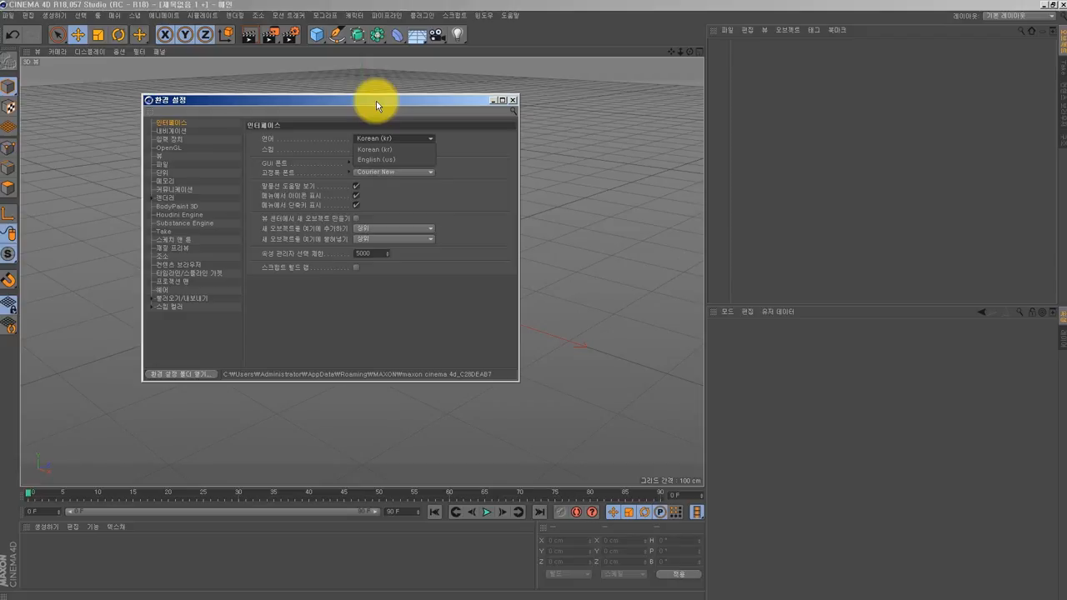
{"action": "left_click", "coordinate": [513, 100]}
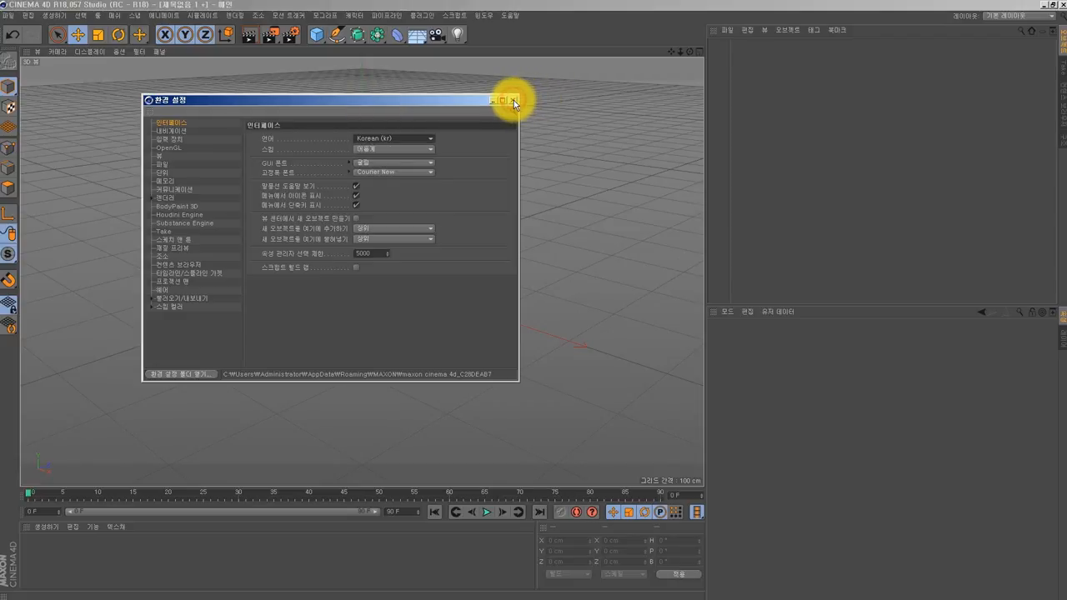
{"action": "left_click", "coordinate": [514, 100]}
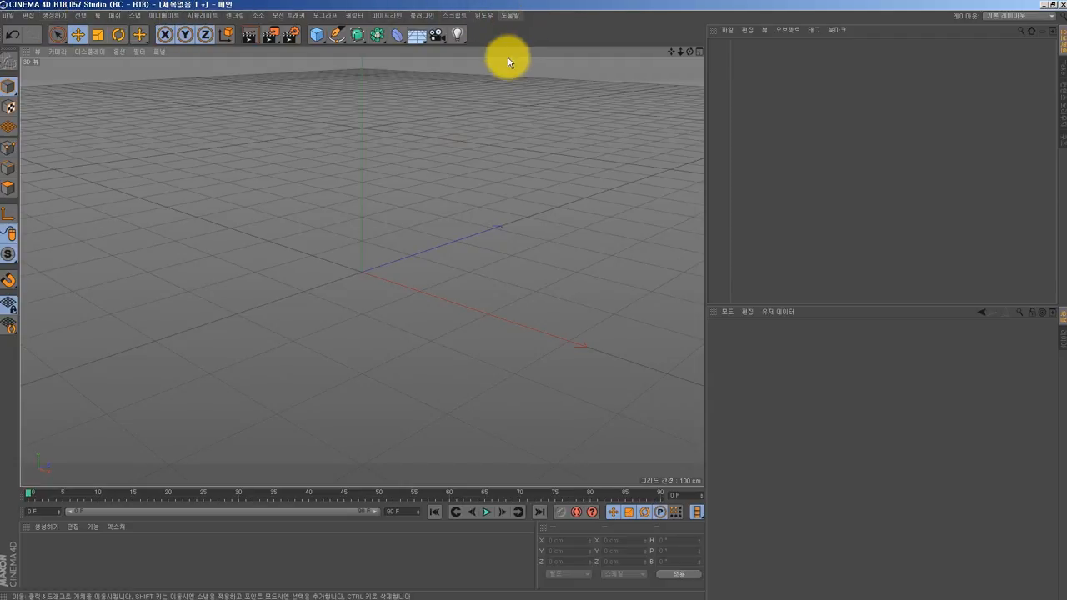
Open the help documentation, look over its contents page, and close the help window.
{"action": "left_click", "coordinate": [509, 15]}
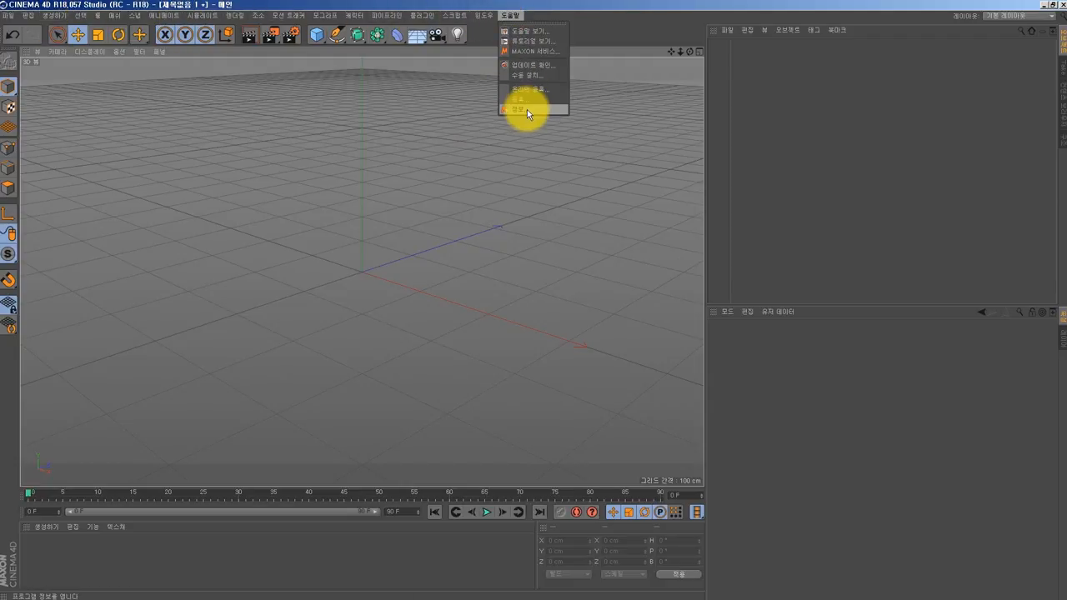
{"action": "left_click", "coordinate": [537, 31]}
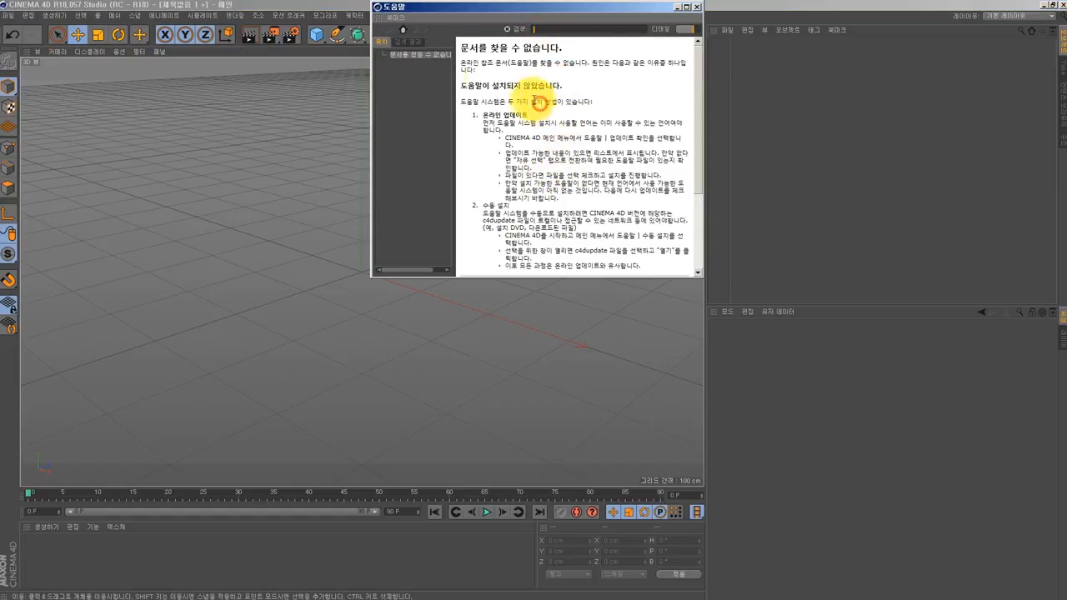
{"action": "left_click", "coordinate": [403, 42]}
{"action": "left_click", "coordinate": [382, 43]}
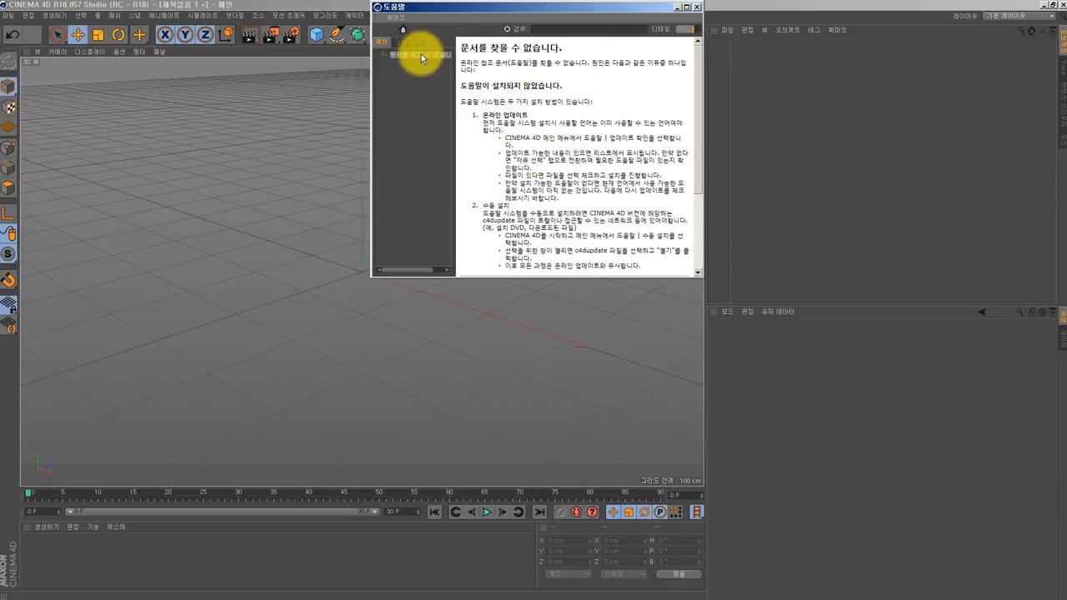
{"action": "left_click", "coordinate": [698, 8]}
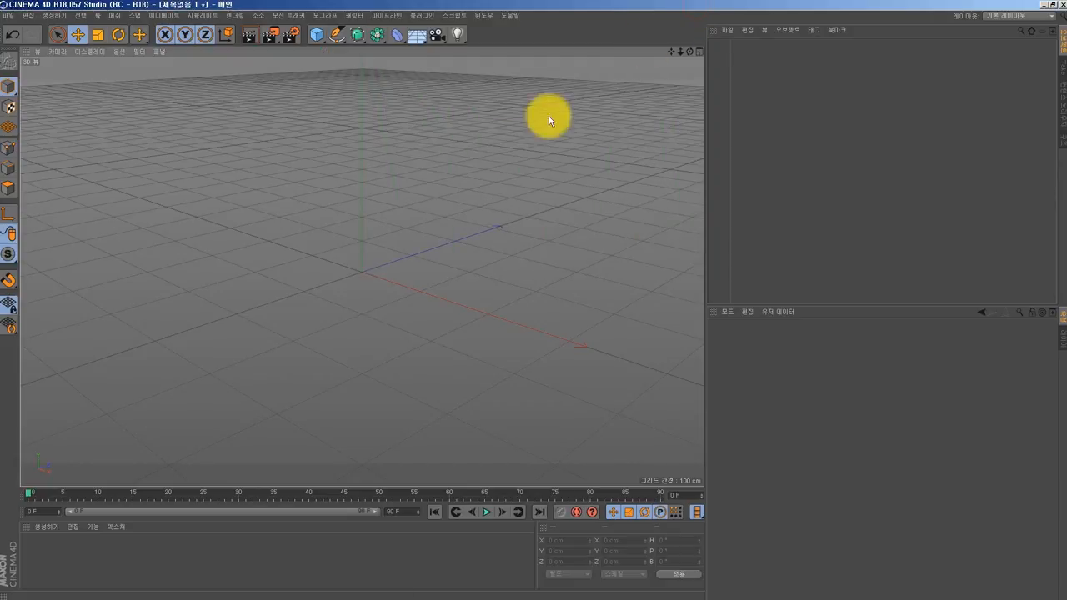
{"action": "left_click", "coordinate": [57, 16]}
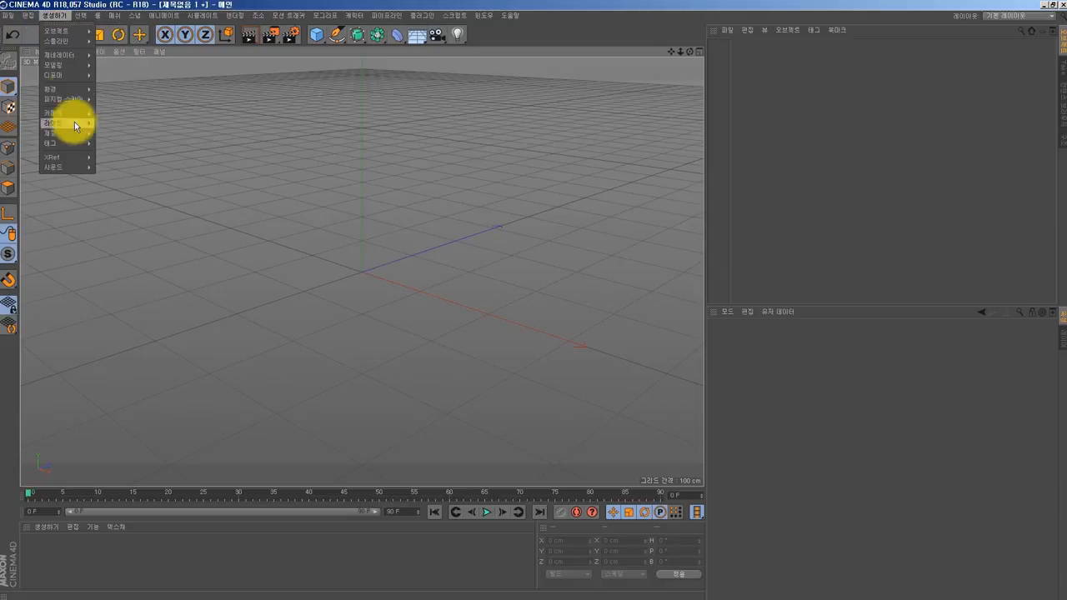
{"action": "mouse_move", "coordinate": [86, 42]}
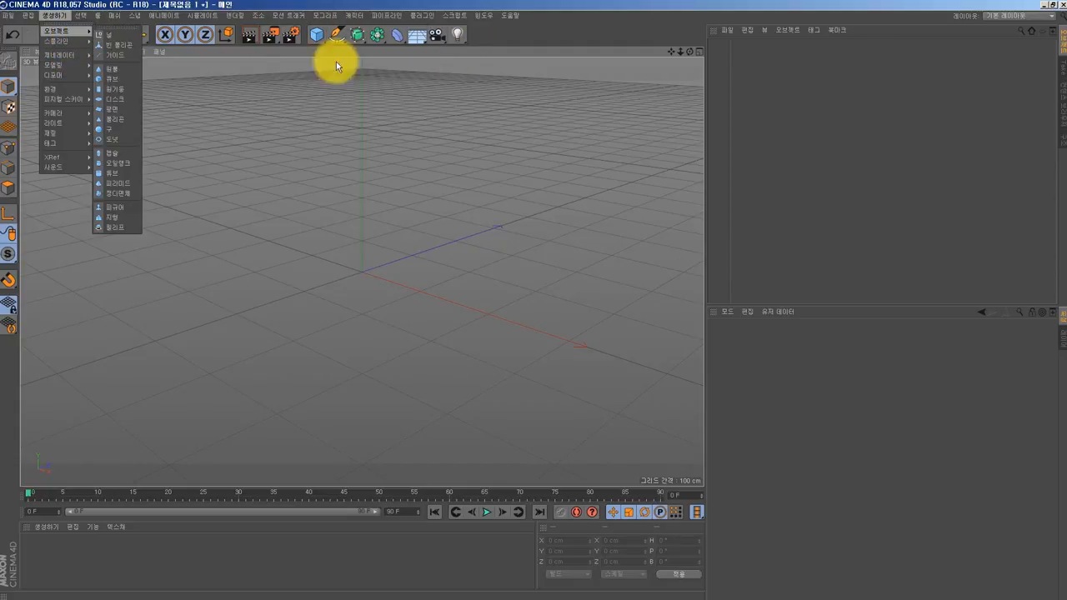
{"action": "left_click", "coordinate": [52, 15]}
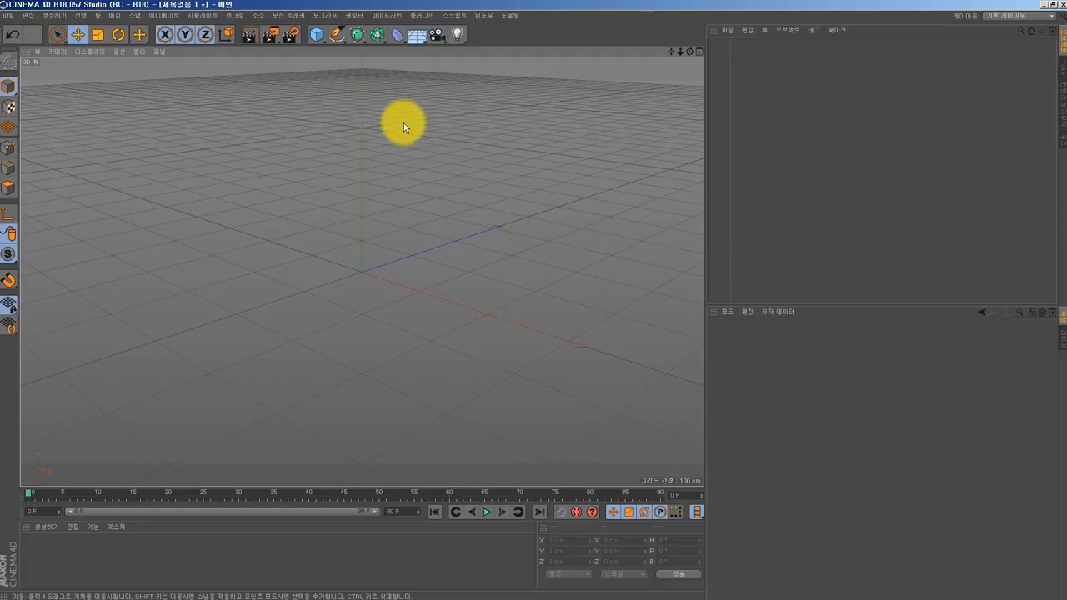
Add a torus primitive to the scene and undo its creation.
{"action": "left_click", "coordinate": [315, 37]}
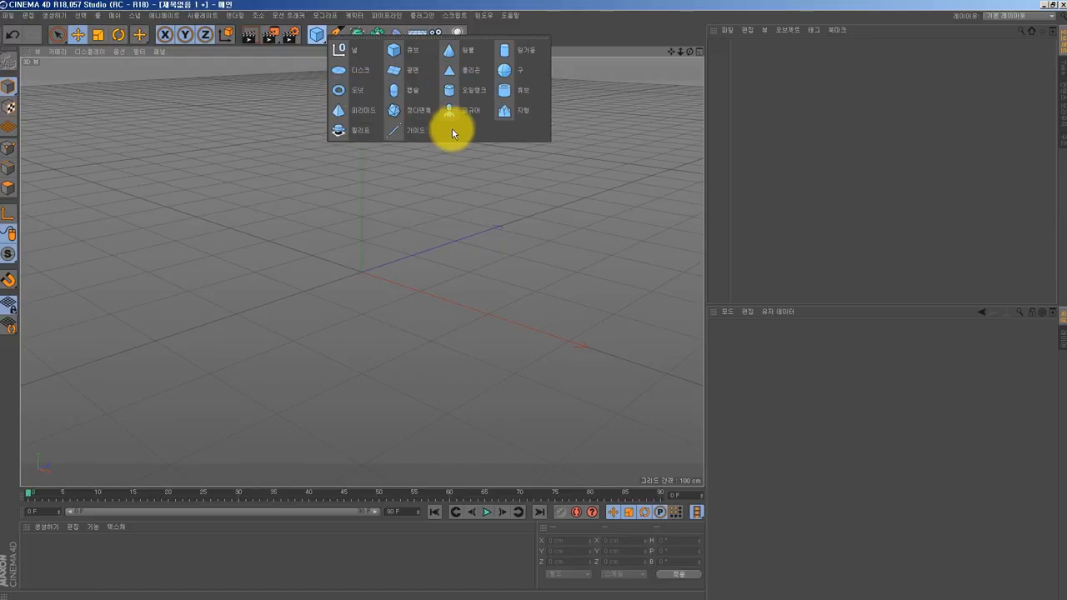
{"action": "left_click", "coordinate": [339, 90]}
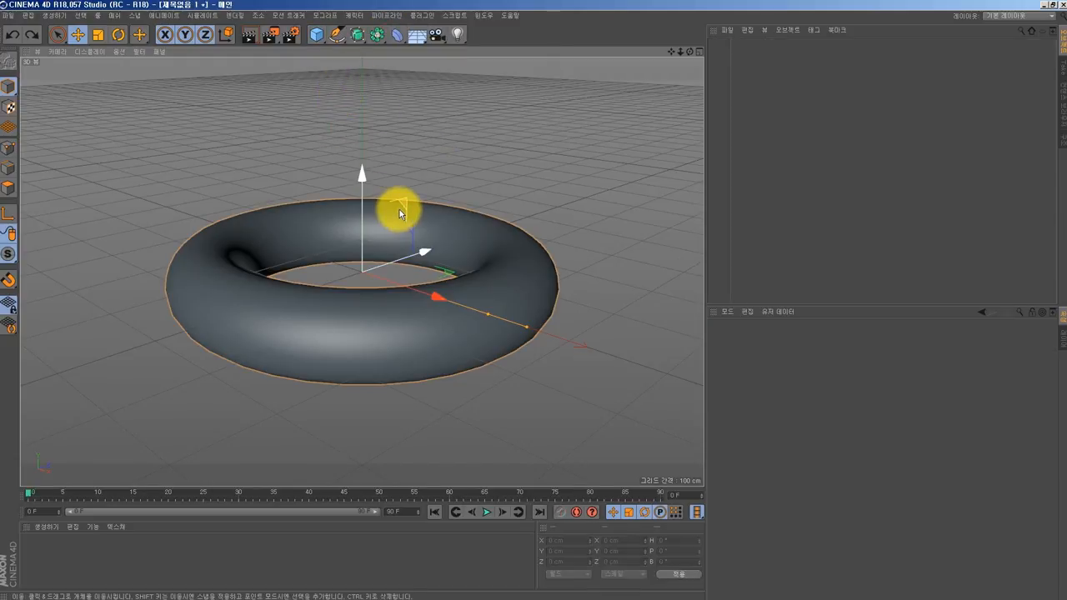
{"action": "key", "text": "ctrl+z"}
Detach the primitive objects palette as a floating window over the viewport and close the floating copy.
{"action": "left_click", "coordinate": [318, 35]}
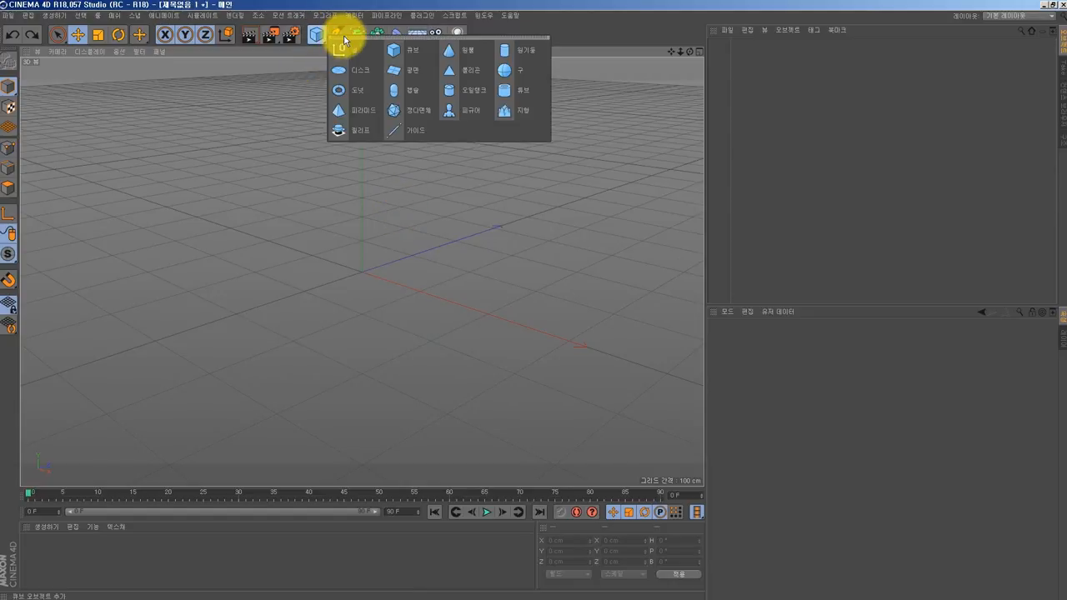
{"action": "left_click", "coordinate": [343, 37]}
{"action": "left_click_drag", "start_coordinate": [343, 31], "coordinate": [371, 115]}
{"action": "left_click", "coordinate": [317, 35]}
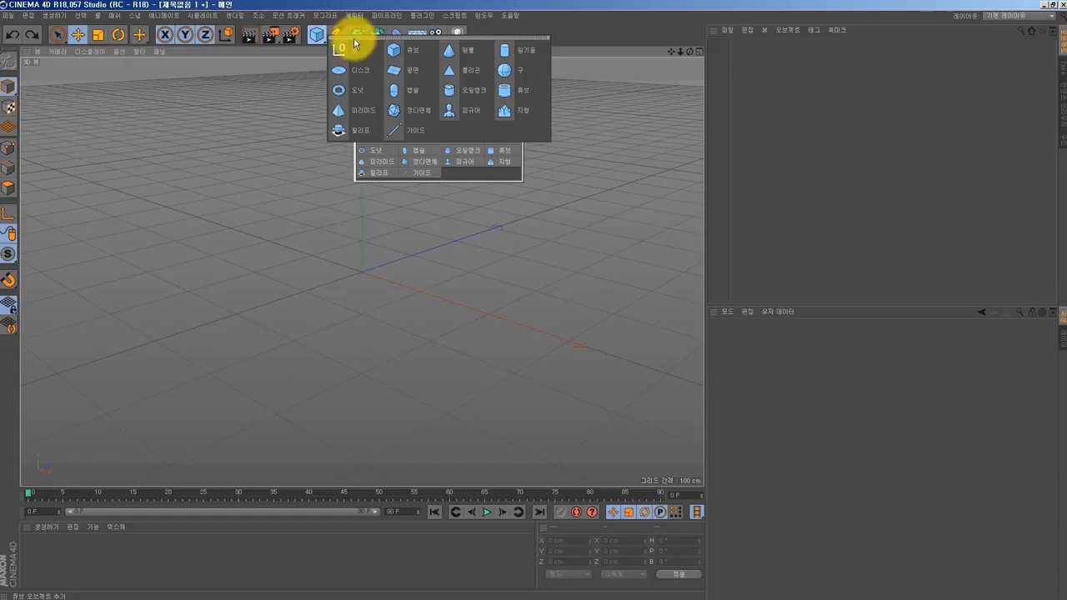
{"action": "left_click", "coordinate": [465, 175]}
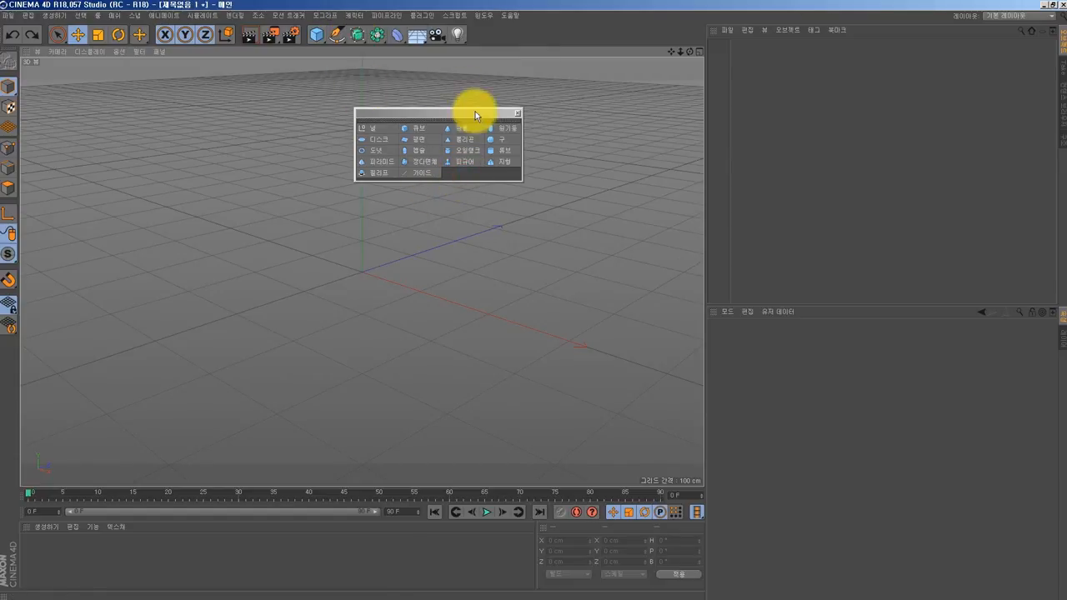
{"action": "left_click", "coordinate": [517, 113]}
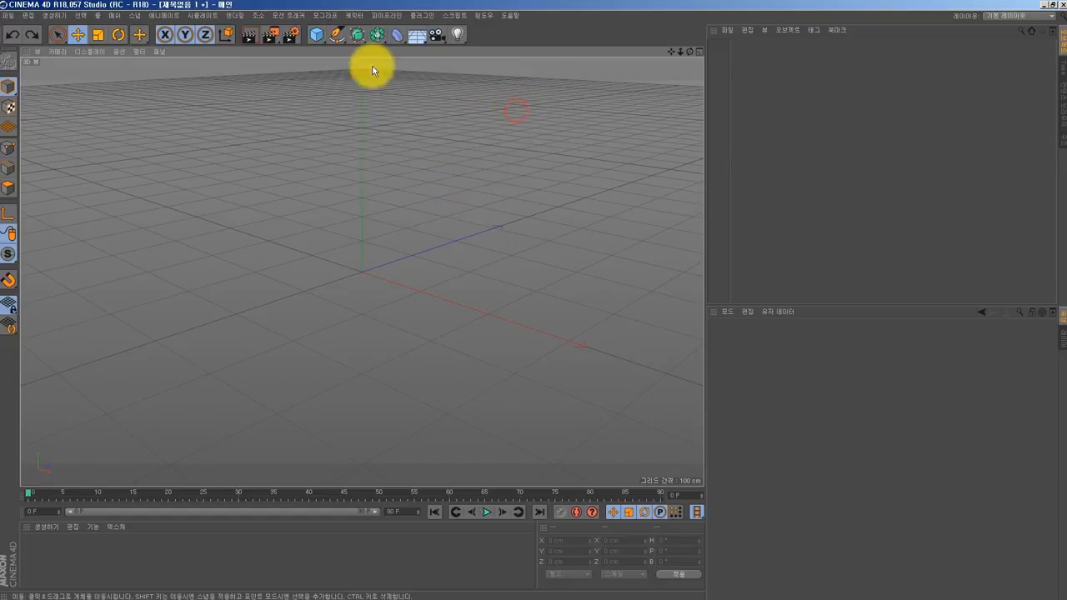
{"action": "left_click", "coordinate": [28, 15]}
{"action": "mouse_move", "coordinate": [54, 15]}
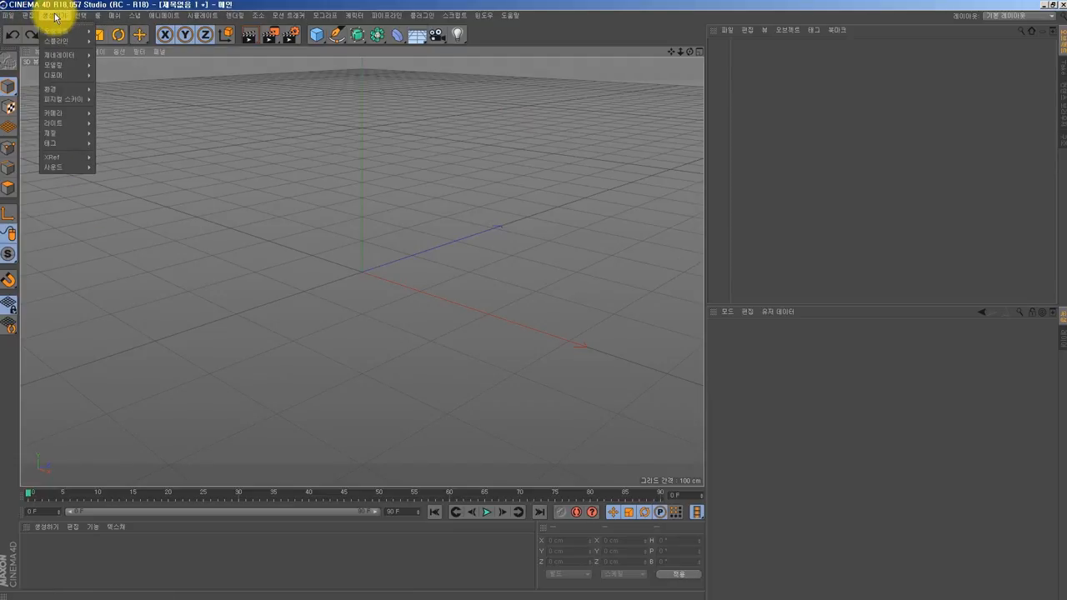
{"action": "mouse_move", "coordinate": [58, 33]}
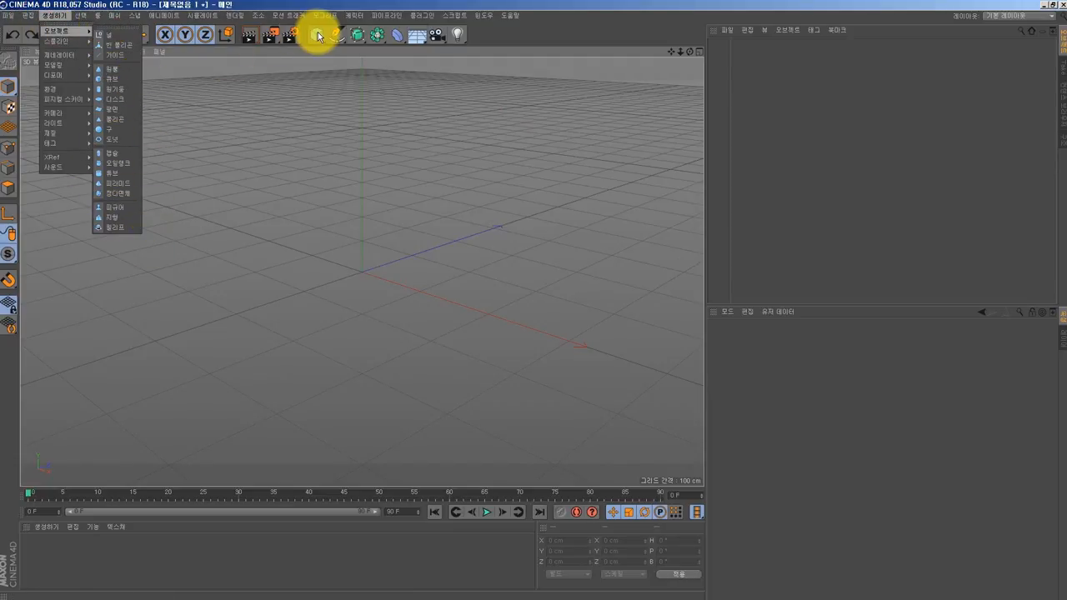
{"action": "mouse_move", "coordinate": [96, 19]}
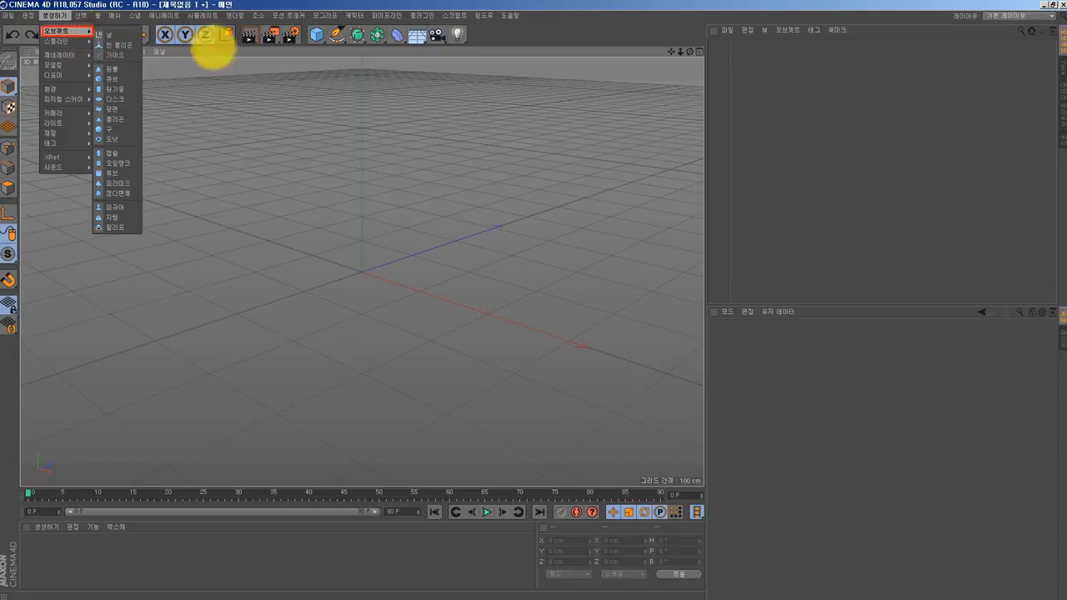
{"action": "left_click_drag", "start_coordinate": [310, 25], "coordinate": [329, 45]}
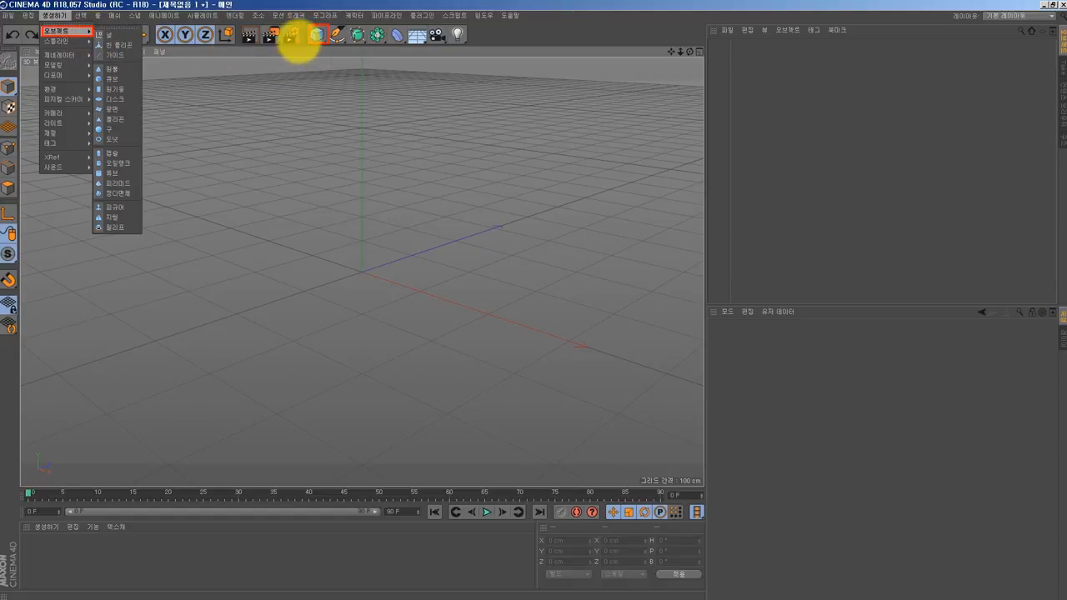
{"action": "left_click_drag", "start_coordinate": [94, 30], "coordinate": [297, 33]}
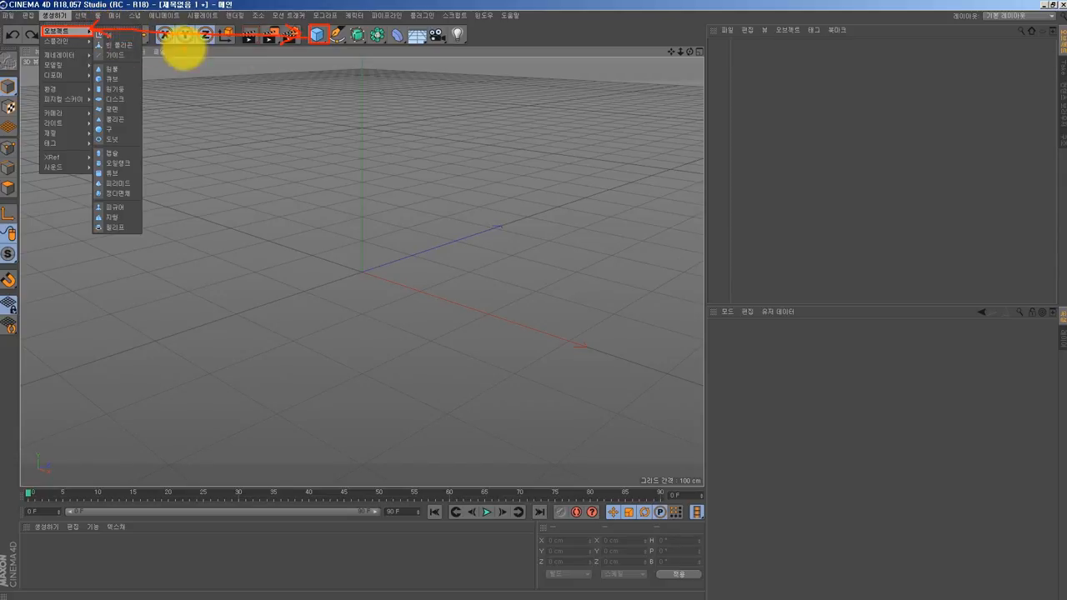
{"action": "key", "text": "Escape"}
Add a cube primitive to the empty scene.
{"action": "left_click", "coordinate": [316, 34]}
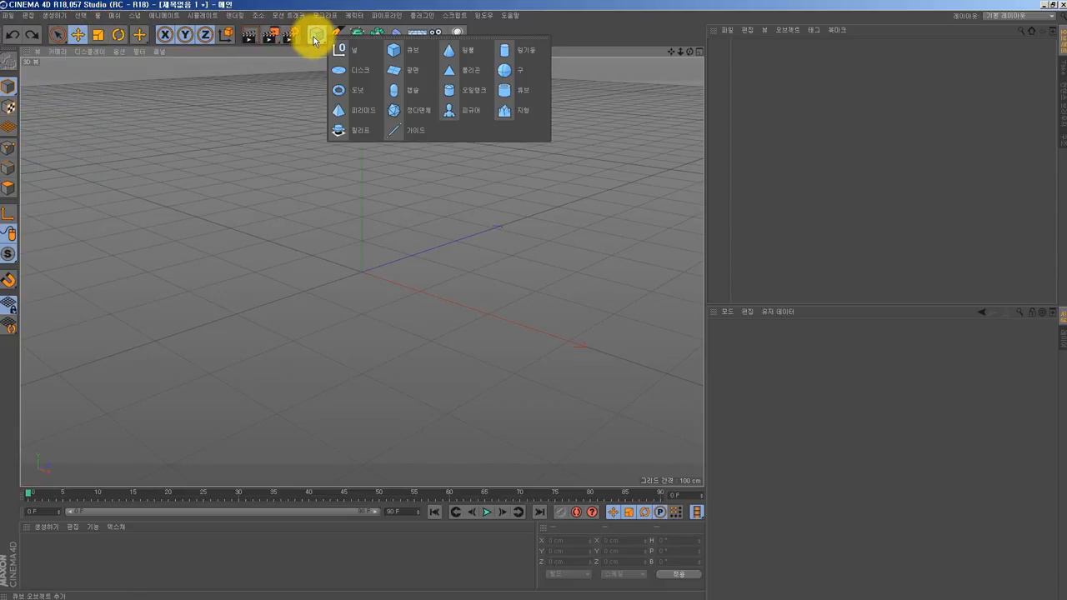
{"action": "left_click", "coordinate": [398, 52]}
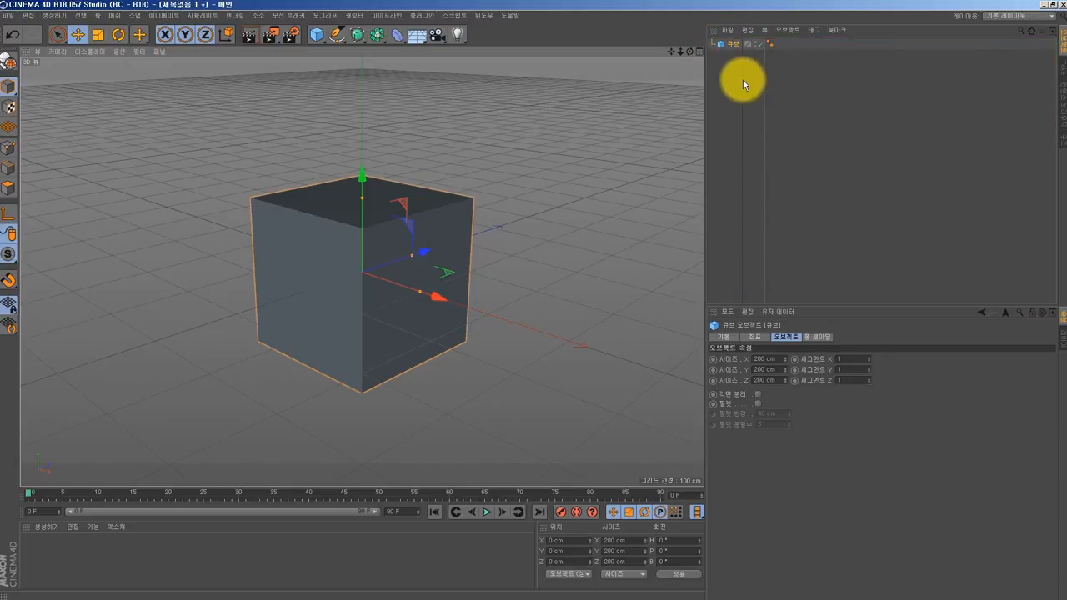
Request the help entry for the cube object and dismiss the resulting message dialogs.
{"action": "right_click", "coordinate": [731, 45]}
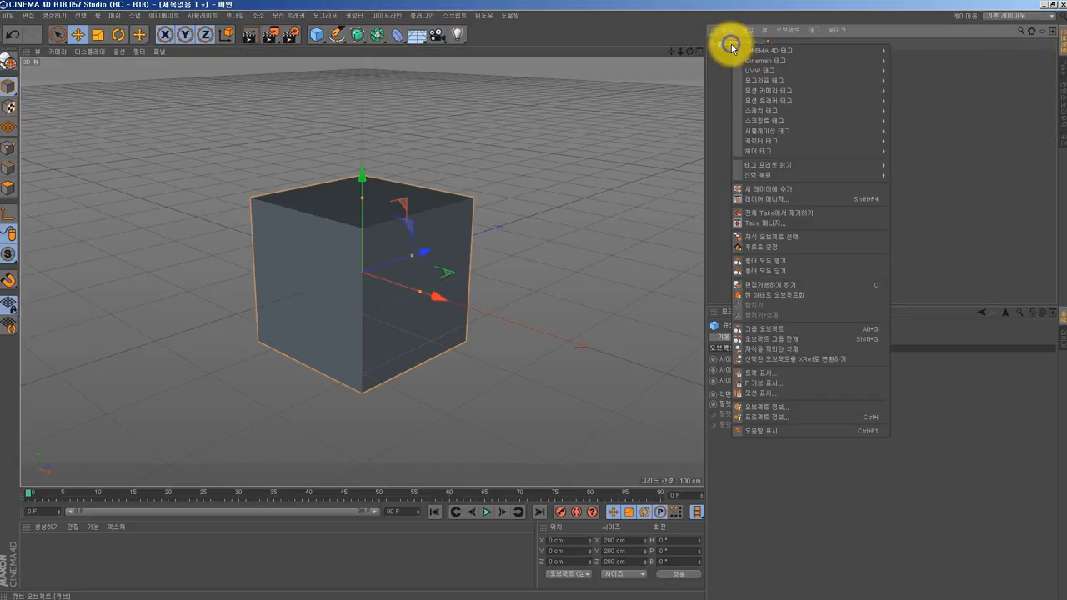
{"action": "left_click", "coordinate": [773, 431]}
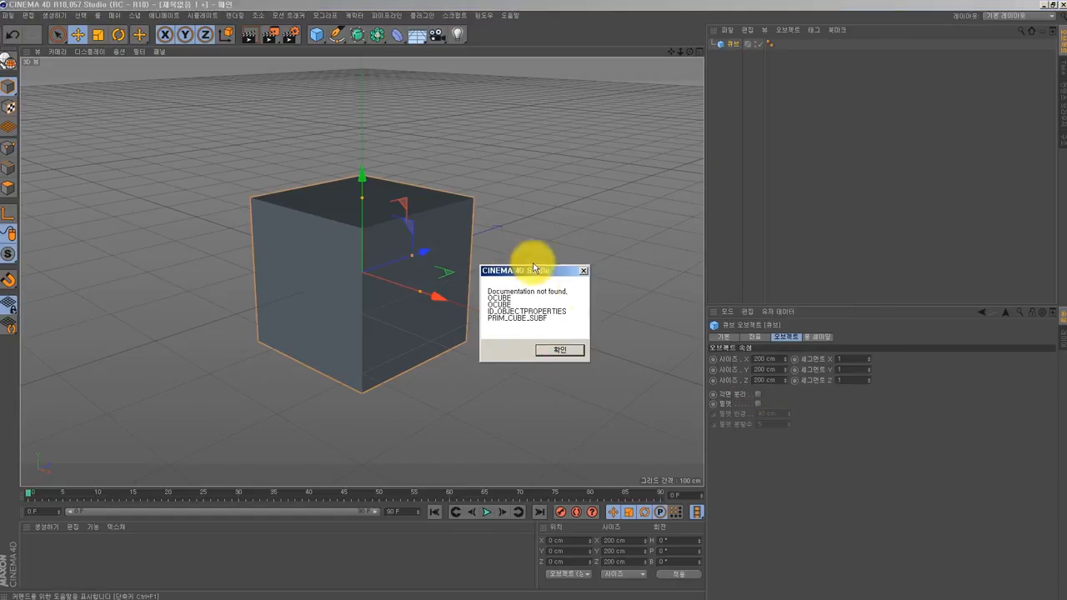
{"action": "left_click", "coordinate": [549, 351]}
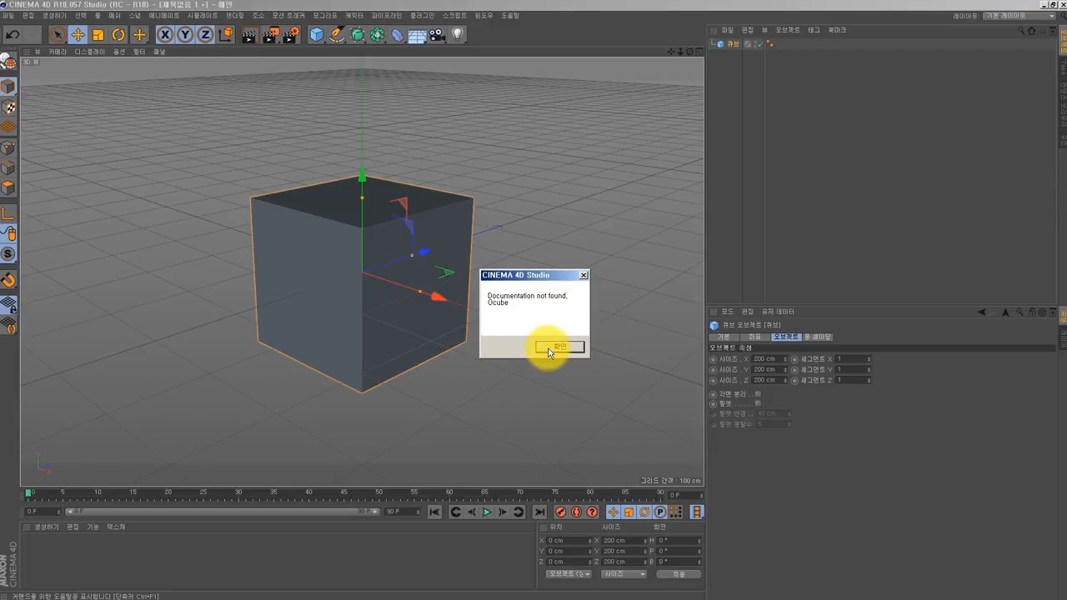
{"action": "left_click", "coordinate": [549, 351]}
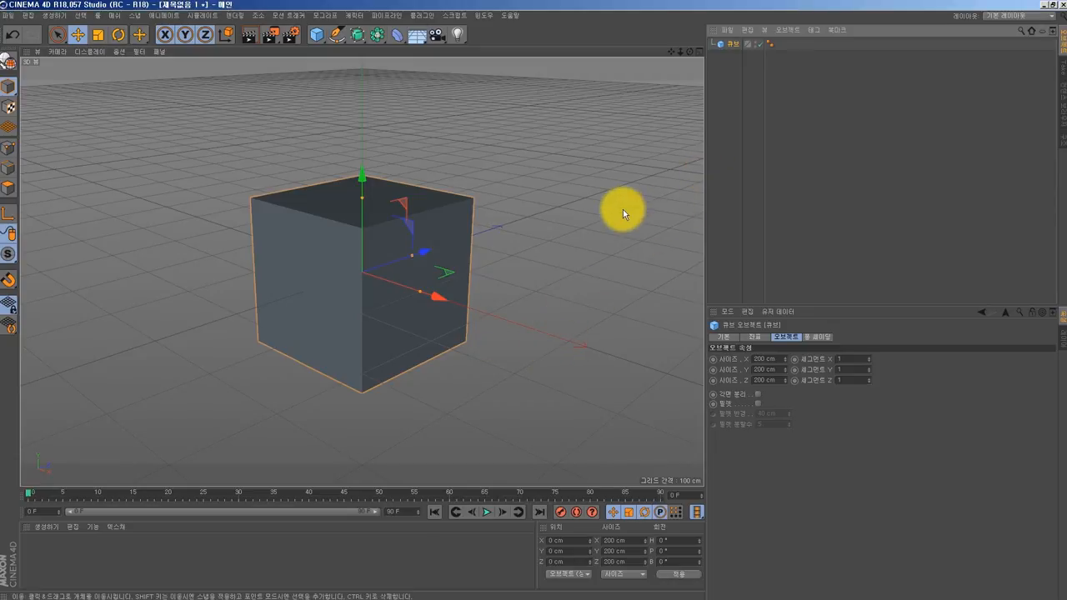
Select the cube, stretch its X size to about 462 cm, and undo the size change.
{"action": "left_click", "coordinate": [729, 90]}
{"action": "left_click", "coordinate": [730, 44]}
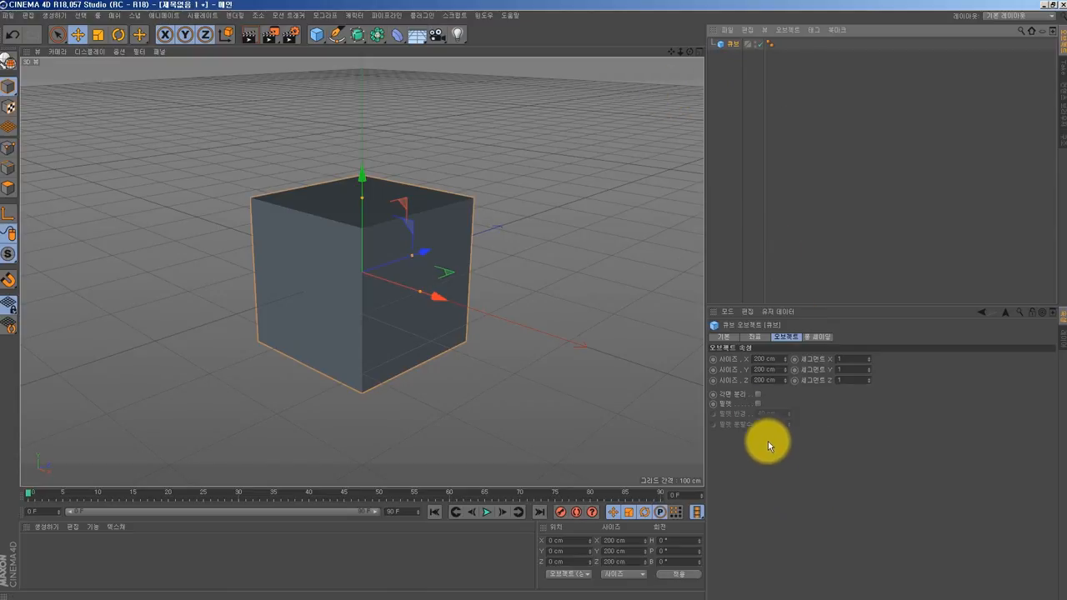
{"action": "mouse_move", "coordinate": [708, 320]}
{"action": "left_mouse_down"}
{"action": "mouse_move", "coordinate": [971, 573]}
{"action": "mouse_move", "coordinate": [1058, 597]}
{"action": "left_mouse_up"}
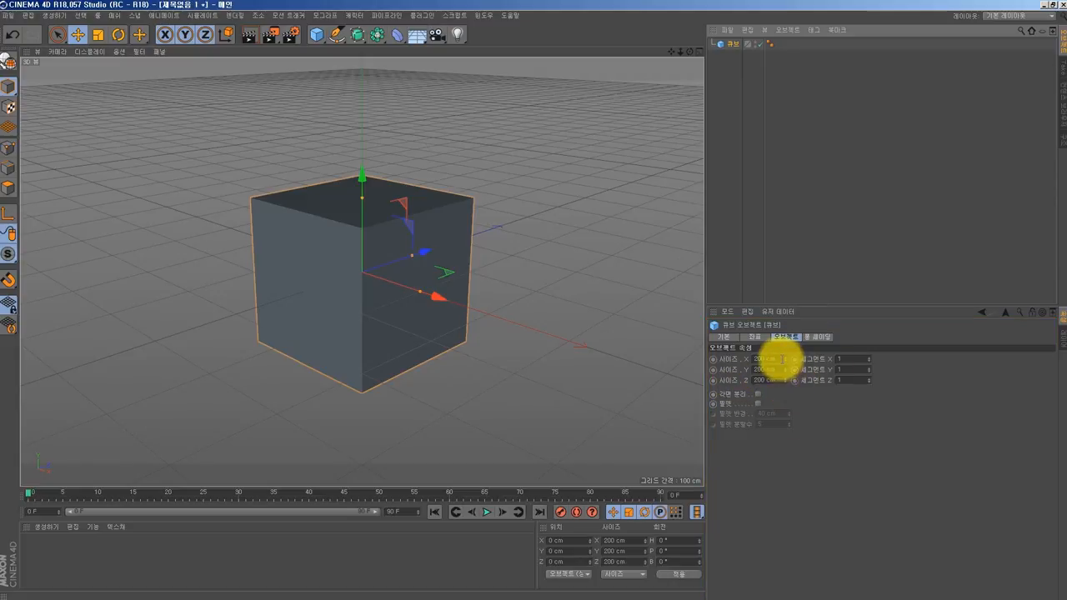
{"action": "left_click_drag", "start_coordinate": [784, 359], "coordinate": [850, 358]}
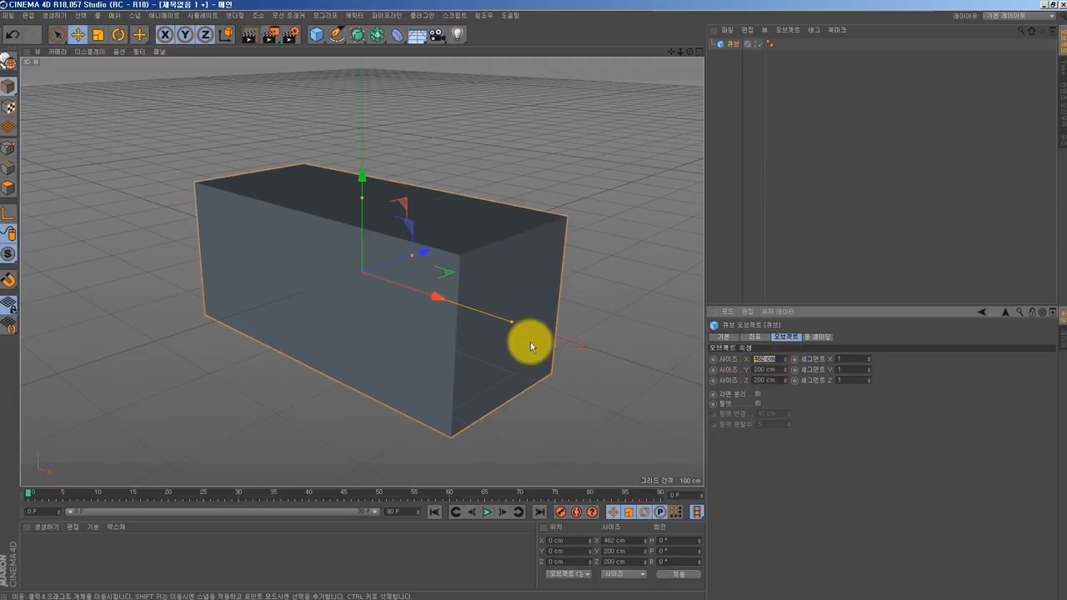
{"action": "key", "text": "ctrl+z"}
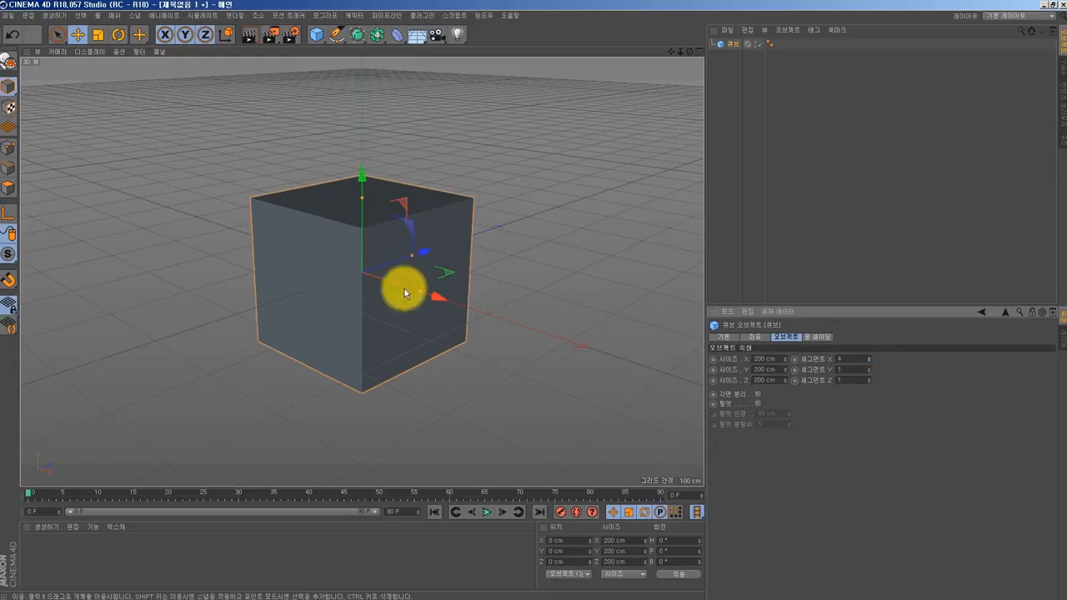
{"action": "right_click", "coordinate": [311, 259]}
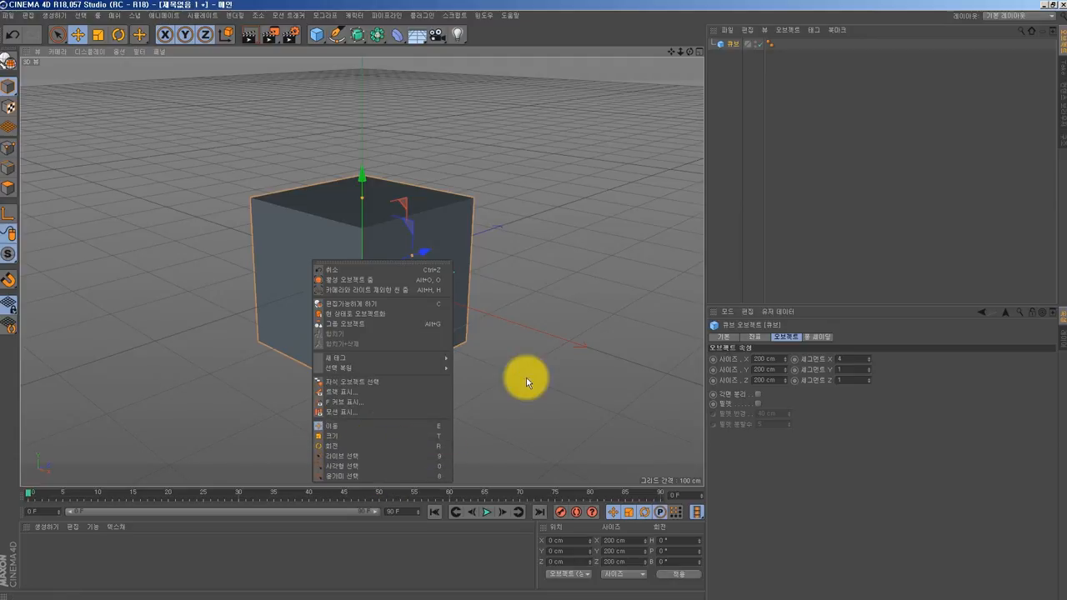
{"action": "left_click", "coordinate": [539, 351]}
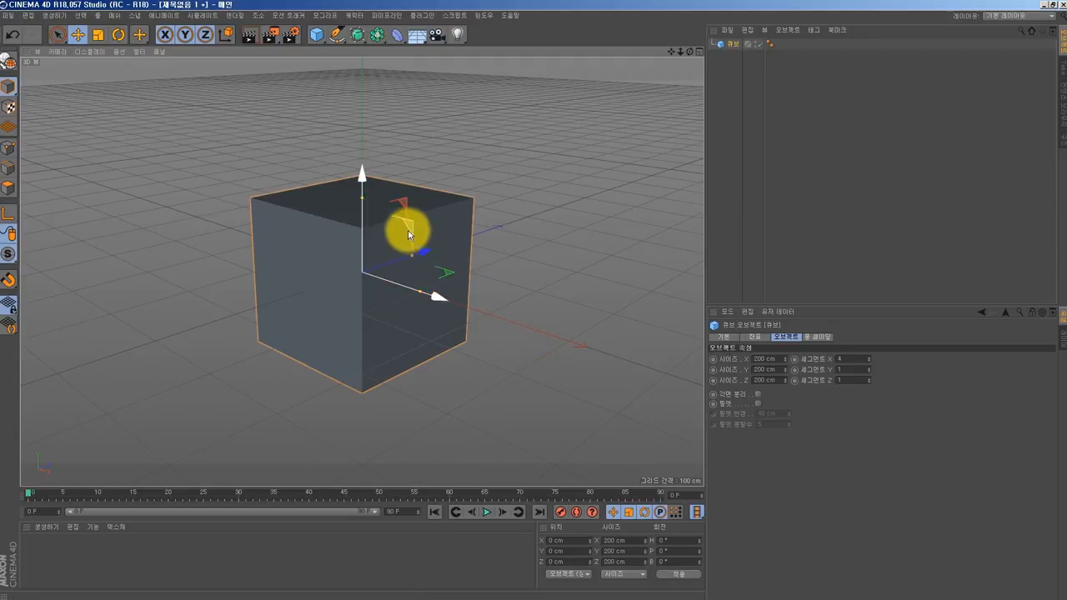
{"action": "right_click", "coordinate": [332, 254]}
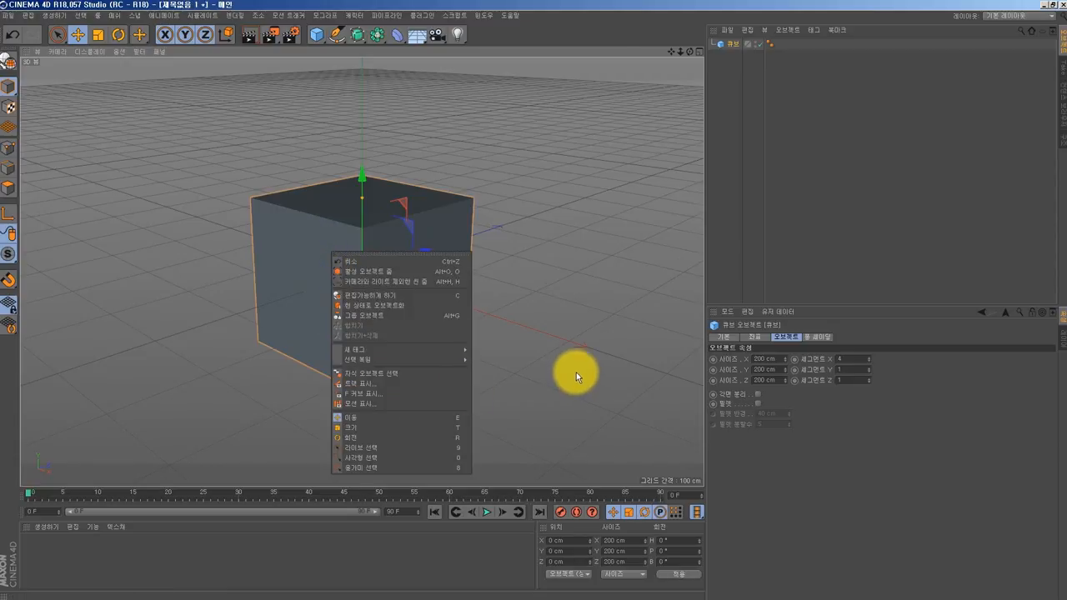
{"action": "left_click", "coordinate": [534, 361]}
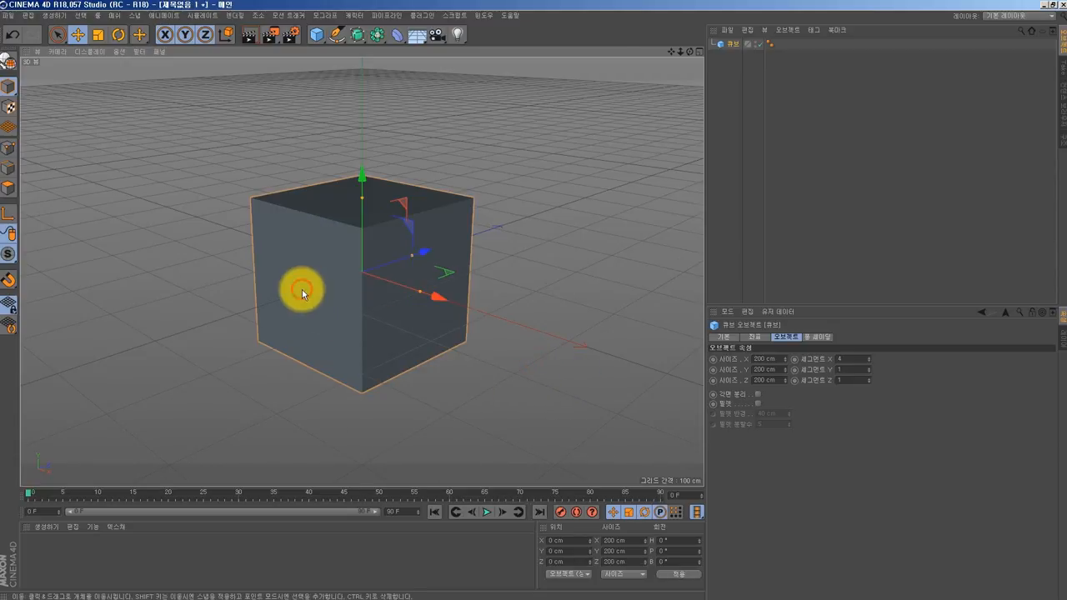
Switch the viewport display to Gouraud shading with lines so the cube's segments are drawn.
{"action": "key", "text": "n"}
{"action": "key", "text": "n"}
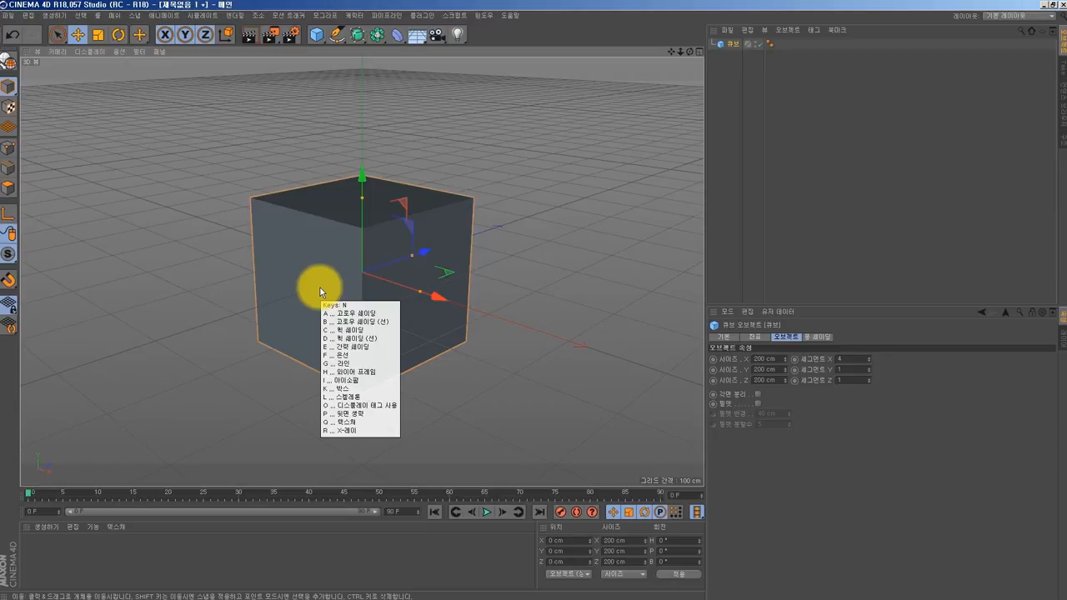
{"action": "key", "text": "b"}
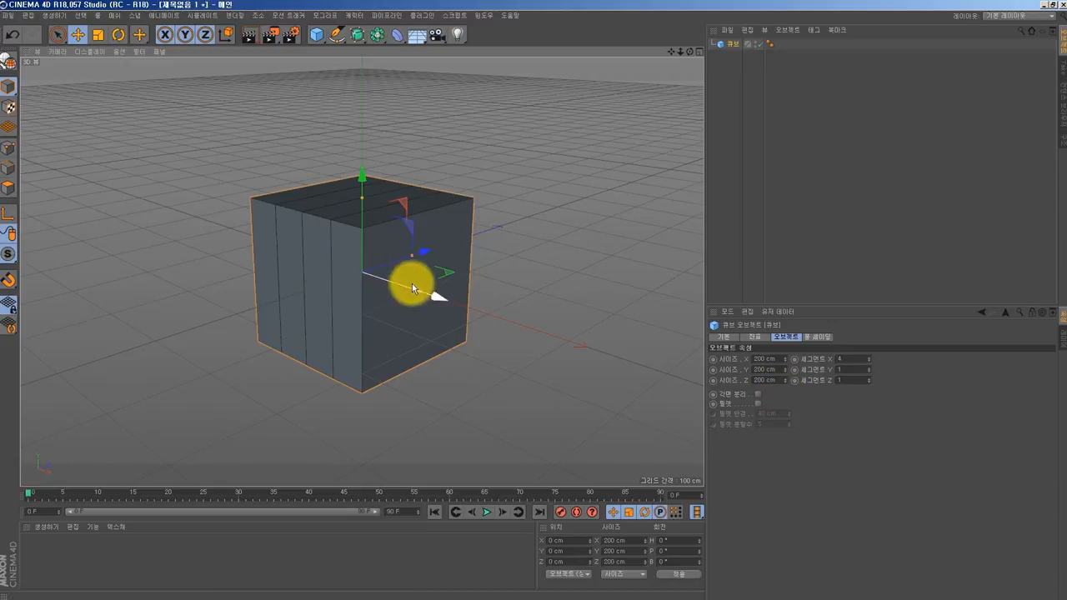
Reduce the cube's X segments to 1, and raise them to 3.
{"action": "left_click", "coordinate": [868, 361]}
{"action": "left_click", "coordinate": [868, 361]}
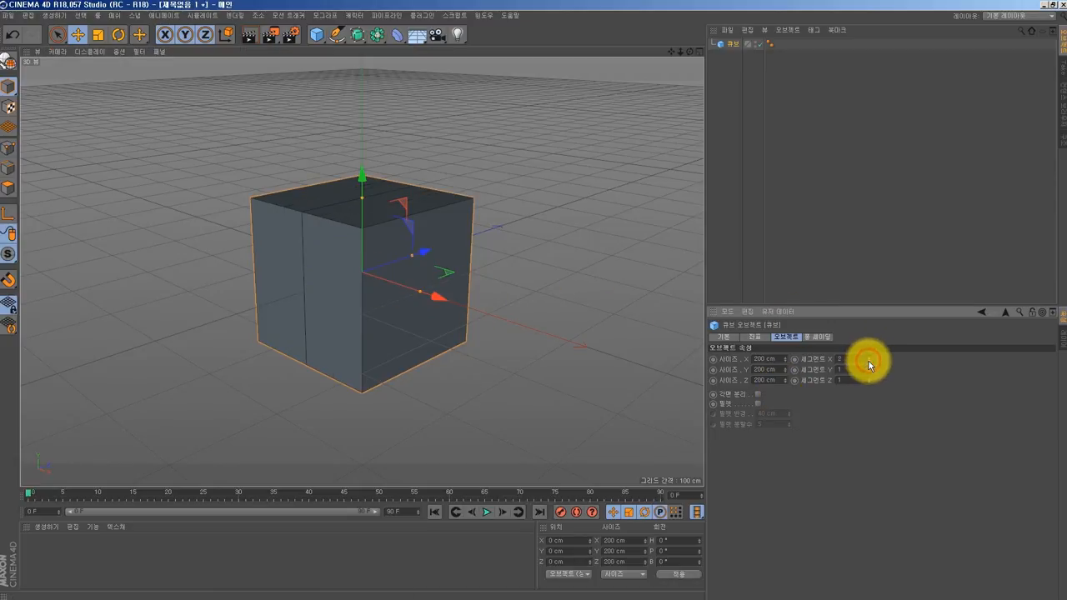
{"action": "left_click", "coordinate": [868, 361]}
{"action": "left_click", "coordinate": [868, 357]}
{"action": "left_click", "coordinate": [868, 357]}
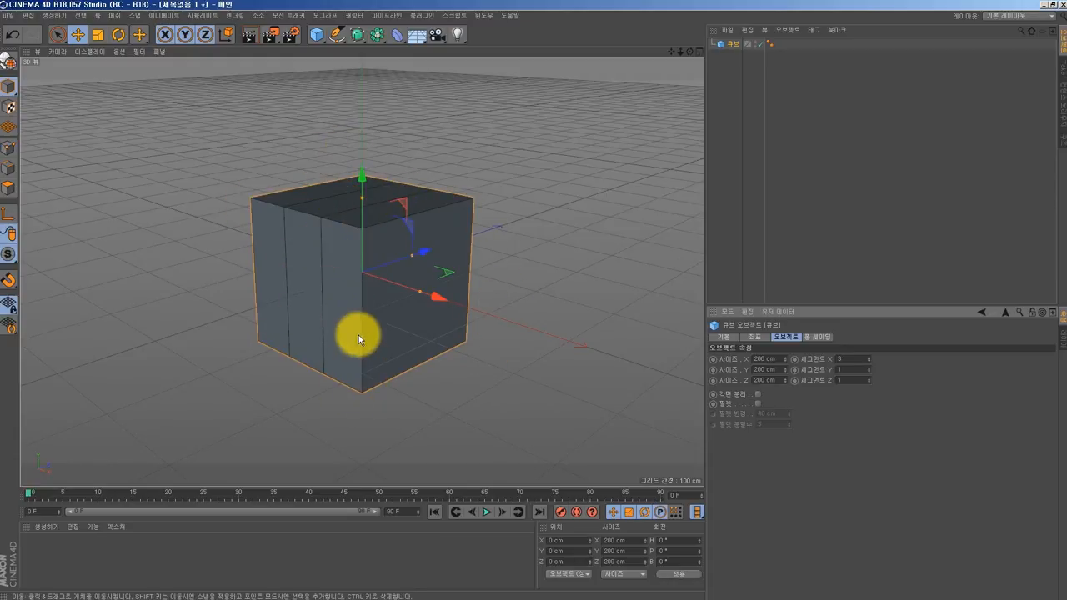
Set the cube's Y segments and Z segments to 3 each.
{"action": "left_click", "coordinate": [870, 368]}
{"action": "left_click", "coordinate": [869, 368]}
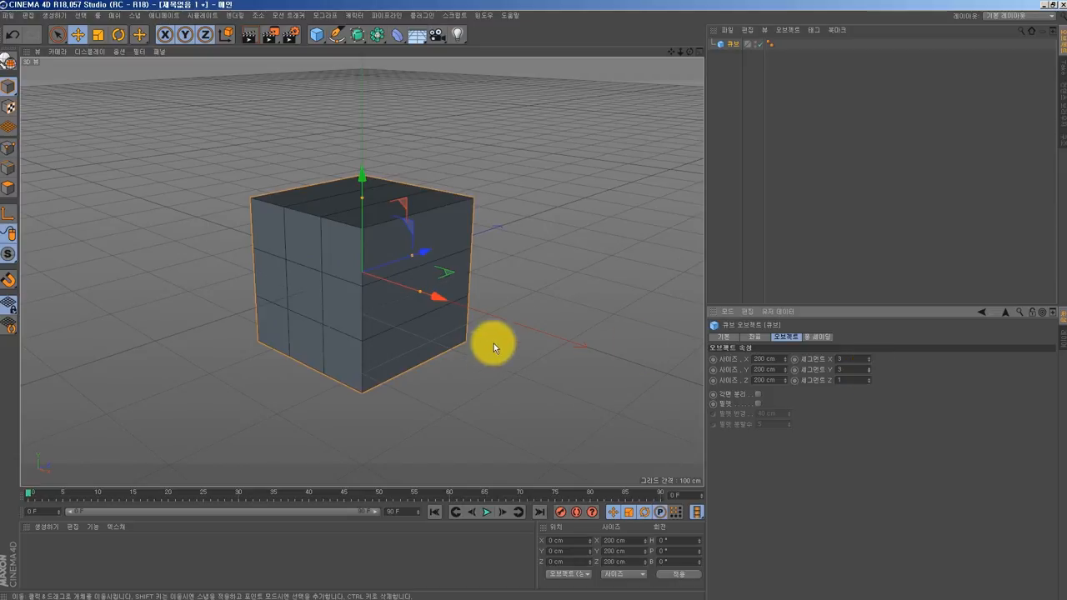
{"action": "left_click", "coordinate": [870, 379]}
{"action": "left_click", "coordinate": [869, 378]}
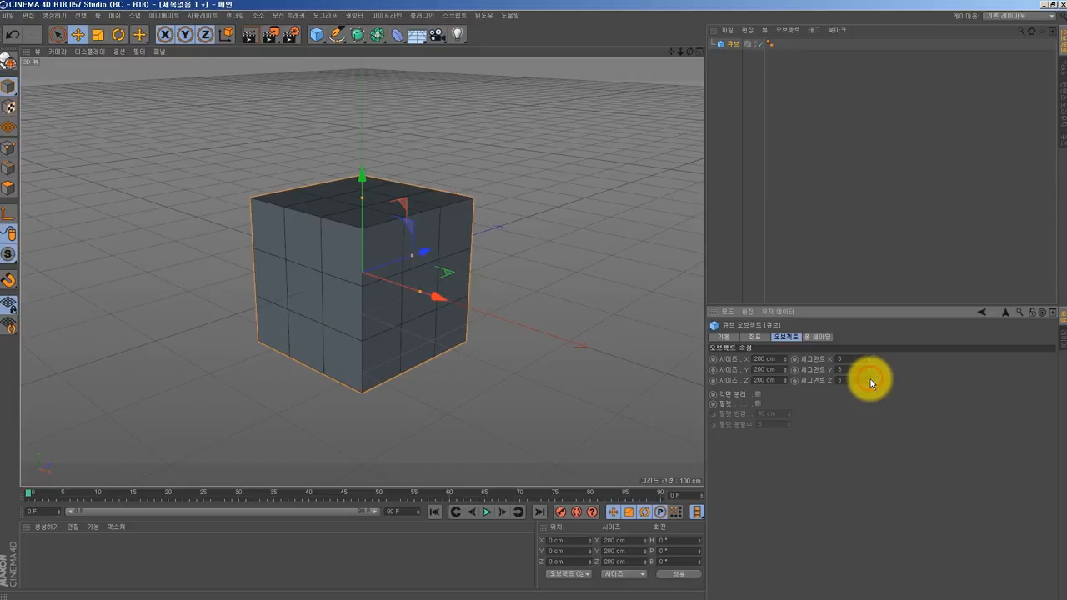
{"action": "left_click", "coordinate": [869, 379]}
{"action": "left_click", "coordinate": [868, 382]}
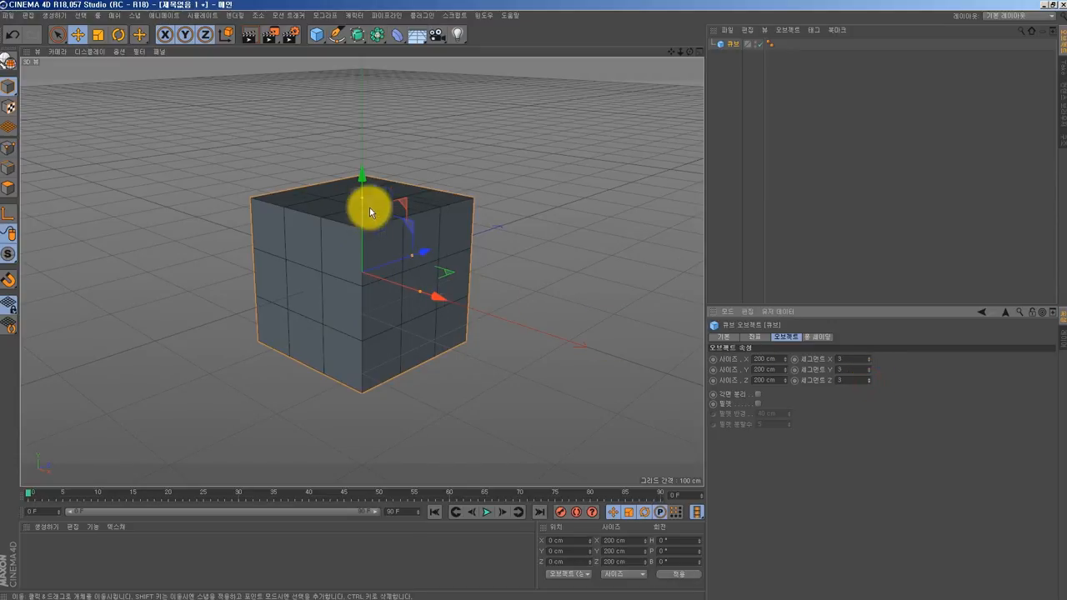
Select the cube in the viewport and delete it from the scene.
{"action": "left_click", "coordinate": [342, 256]}
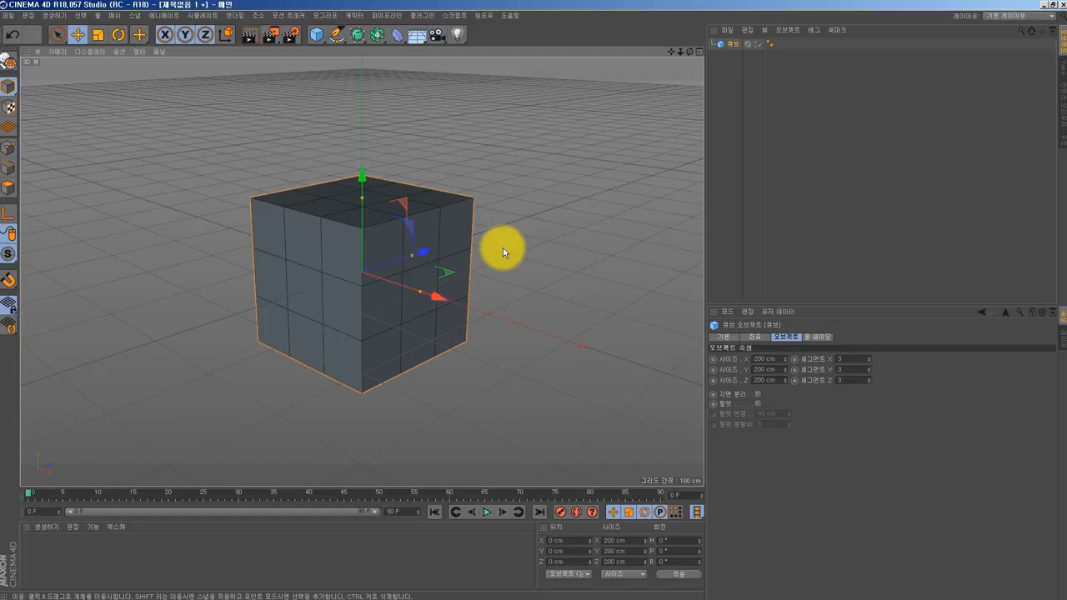
{"action": "left_click", "coordinate": [562, 214]}
{"action": "left_click", "coordinate": [419, 259]}
{"action": "left_click", "coordinate": [727, 74]}
{"action": "left_click", "coordinate": [399, 192]}
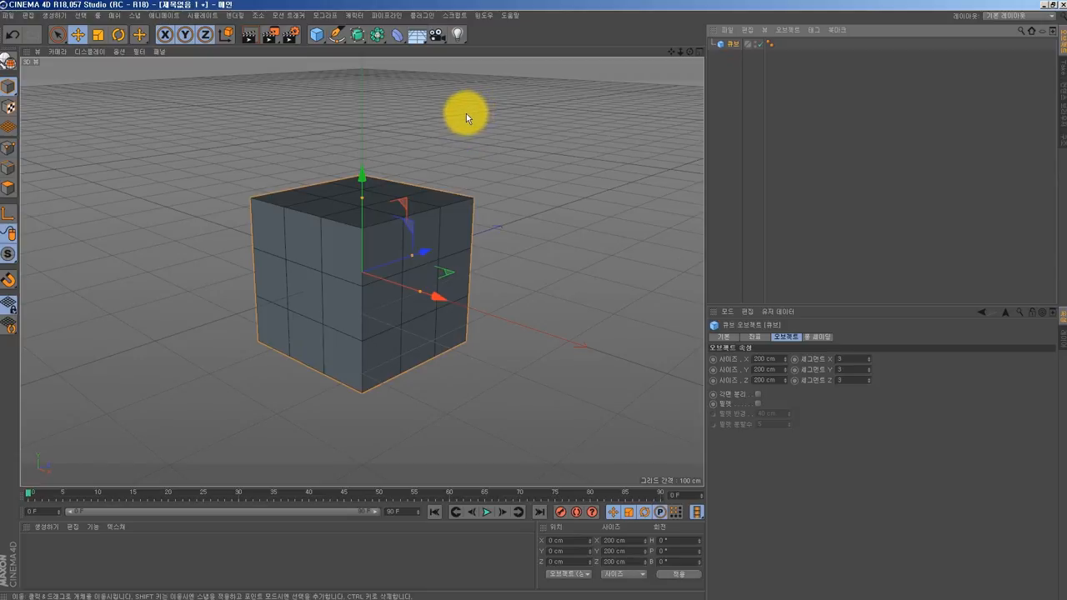
{"action": "key", "text": "Delete"}
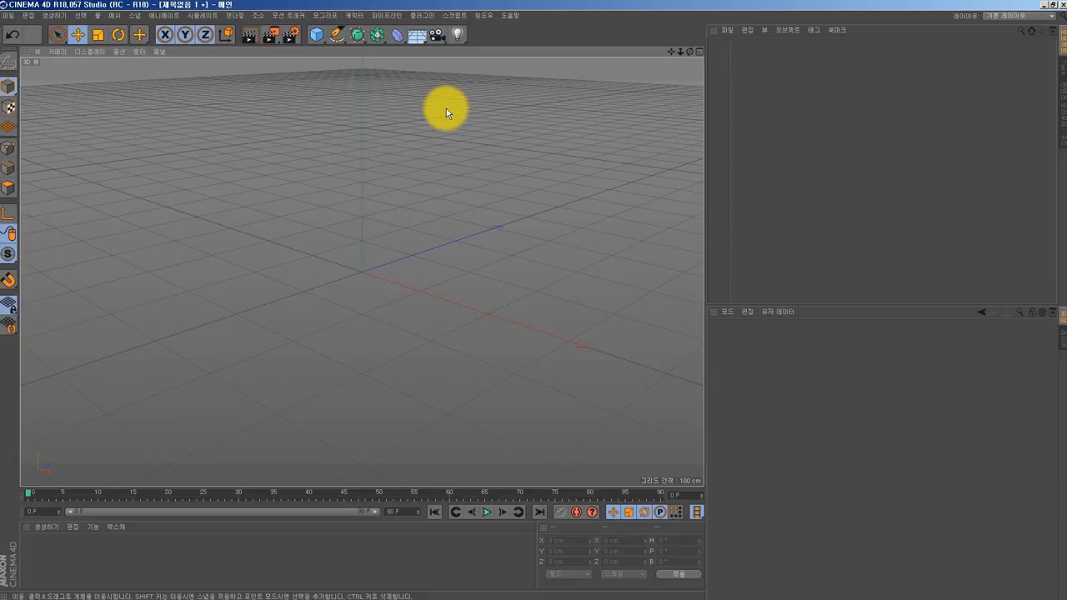
Look over the available spline primitives and add a star spline to the empty scene.
{"action": "left_click", "coordinate": [337, 34]}
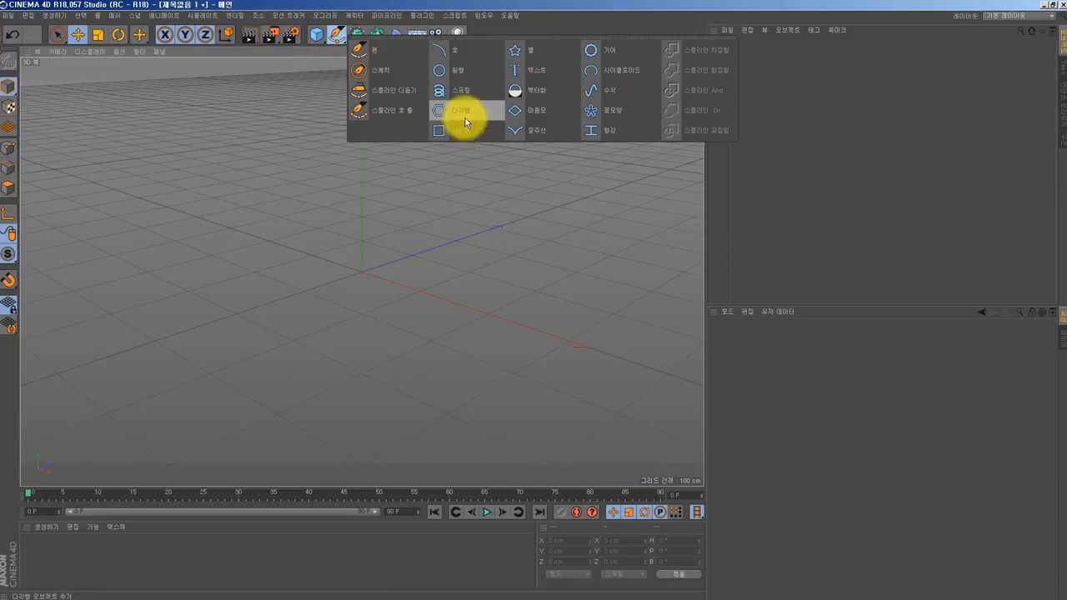
{"action": "left_click", "coordinate": [55, 15]}
{"action": "left_click", "coordinate": [55, 15]}
{"action": "mouse_move", "coordinate": [64, 44]}
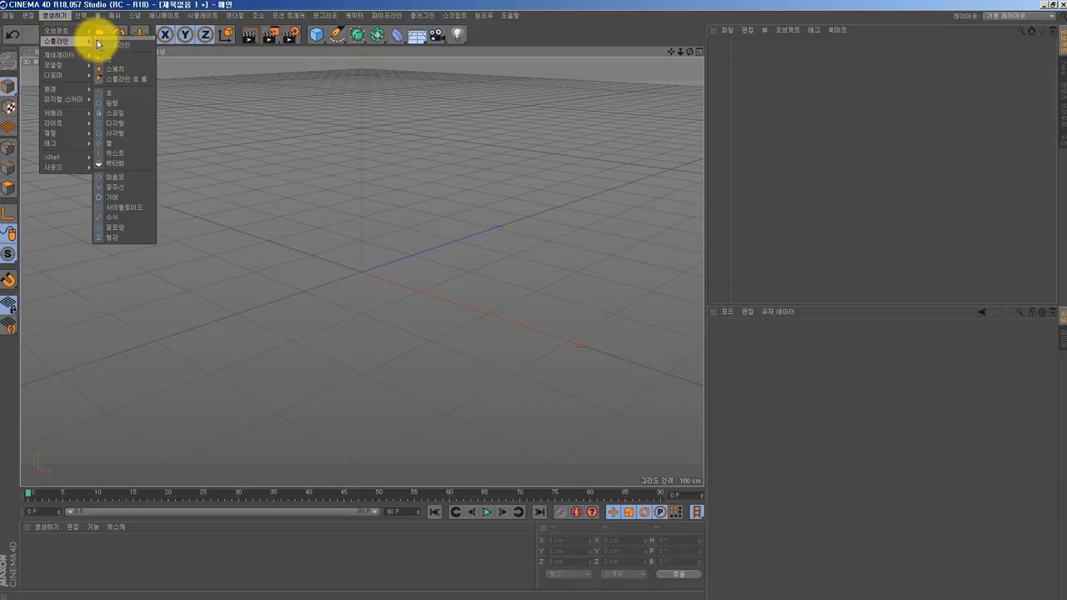
{"action": "left_click", "coordinate": [136, 147]}
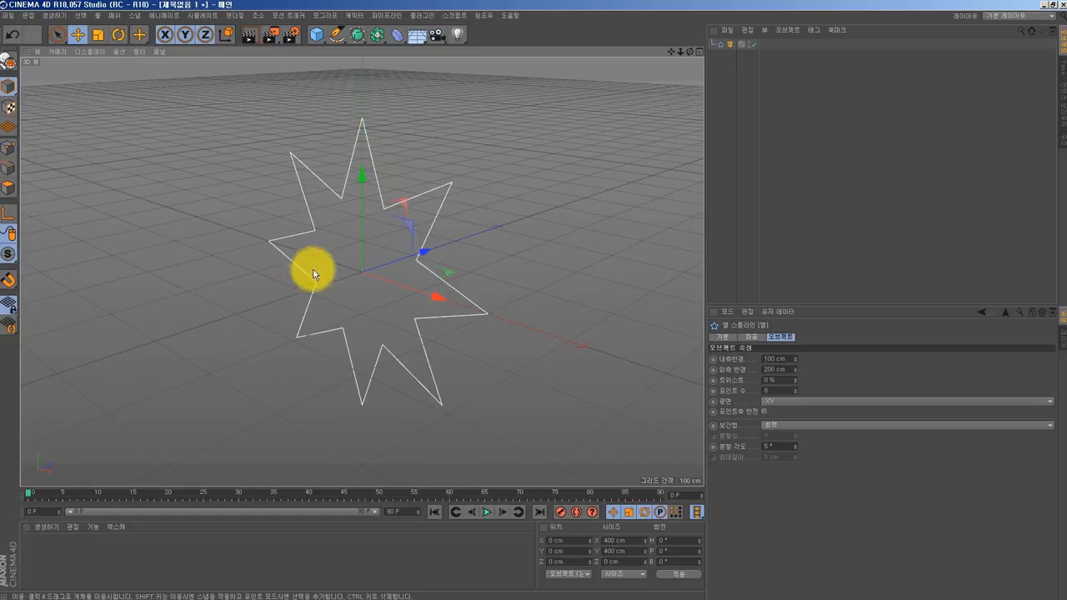
Try different point counts on the star spline and set it to 5 points.
{"action": "left_click", "coordinate": [796, 393]}
{"action": "left_click", "coordinate": [796, 393]}
{"action": "left_click", "coordinate": [796, 393]}
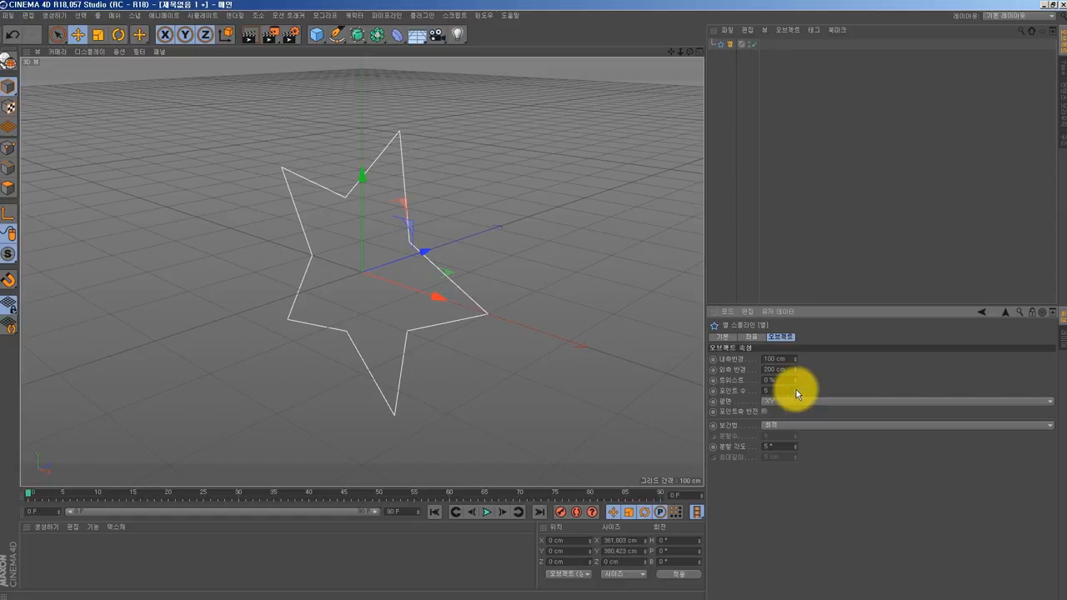
{"action": "left_click", "coordinate": [796, 389]}
{"action": "left_click", "coordinate": [796, 389]}
{"action": "left_click", "coordinate": [796, 392]}
{"action": "left_click", "coordinate": [796, 392]}
{"action": "left_click", "coordinate": [794, 390]}
{"action": "left_click", "coordinate": [794, 393]}
Deselect the star spline and add an Extrude generator to the scene.
{"action": "left_click", "coordinate": [718, 70]}
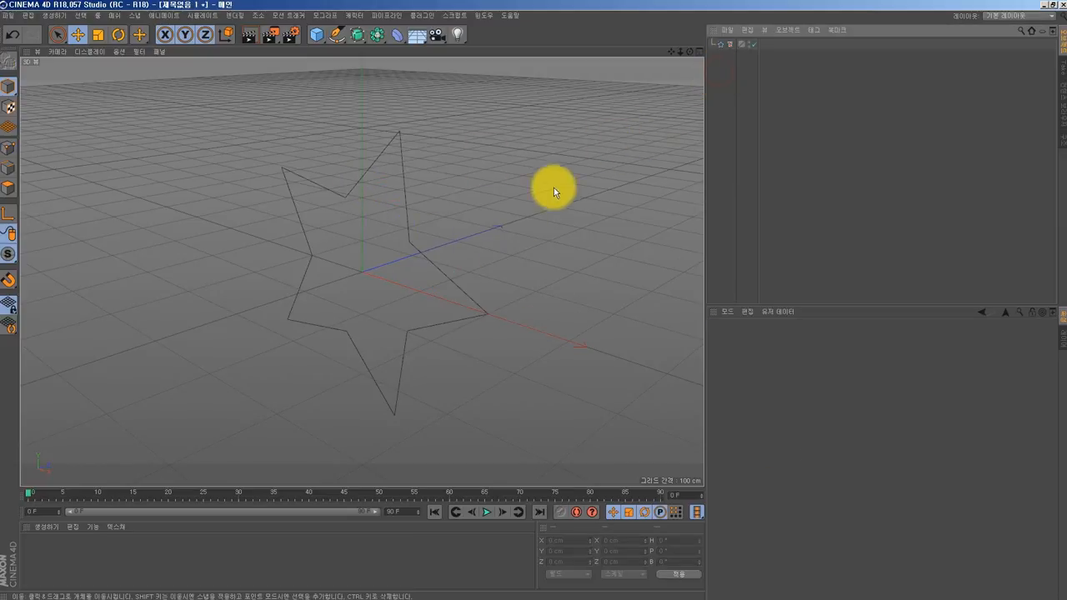
{"action": "left_click", "coordinate": [407, 337]}
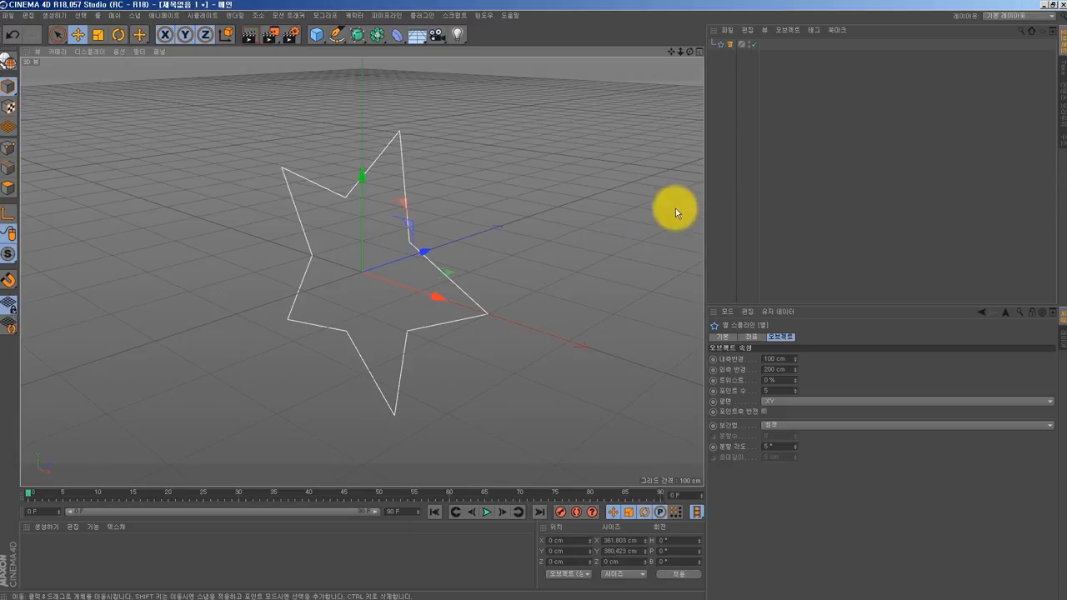
{"action": "left_click", "coordinate": [767, 147]}
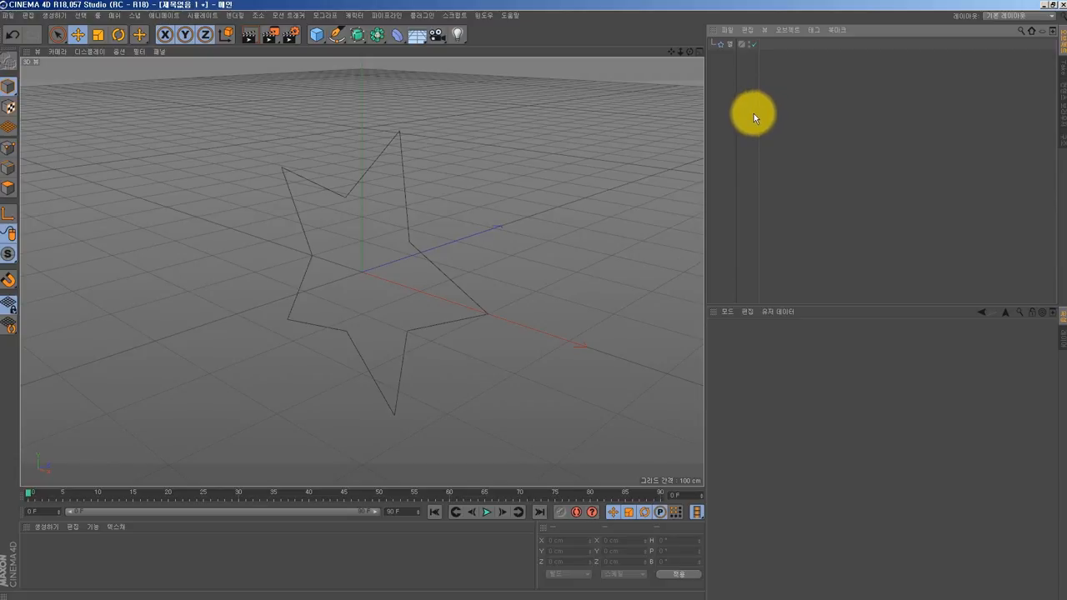
{"action": "left_click", "coordinate": [356, 39]}
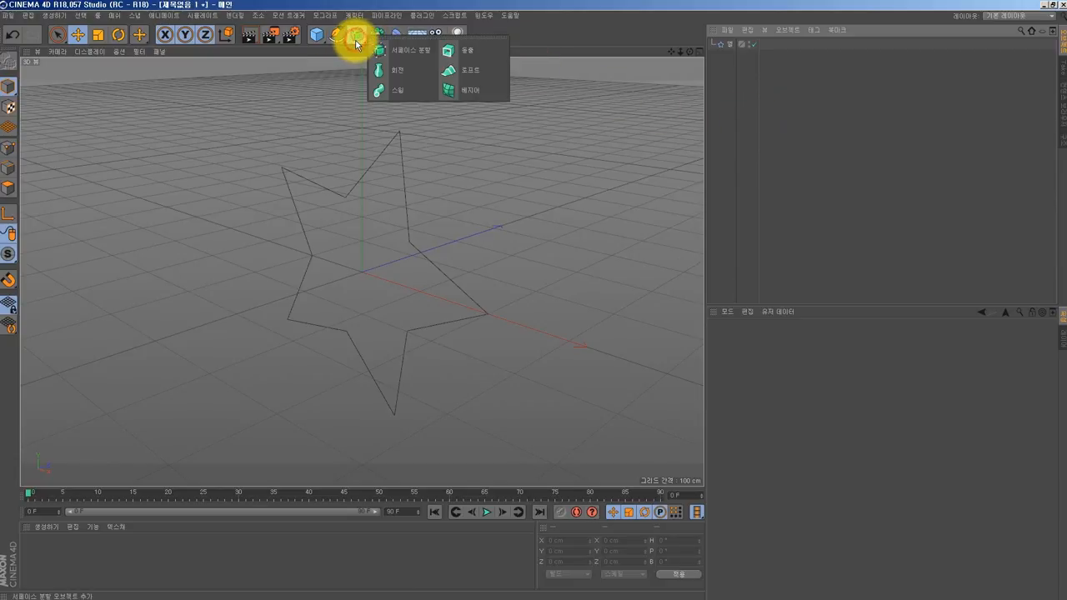
{"action": "left_click", "coordinate": [471, 55]}
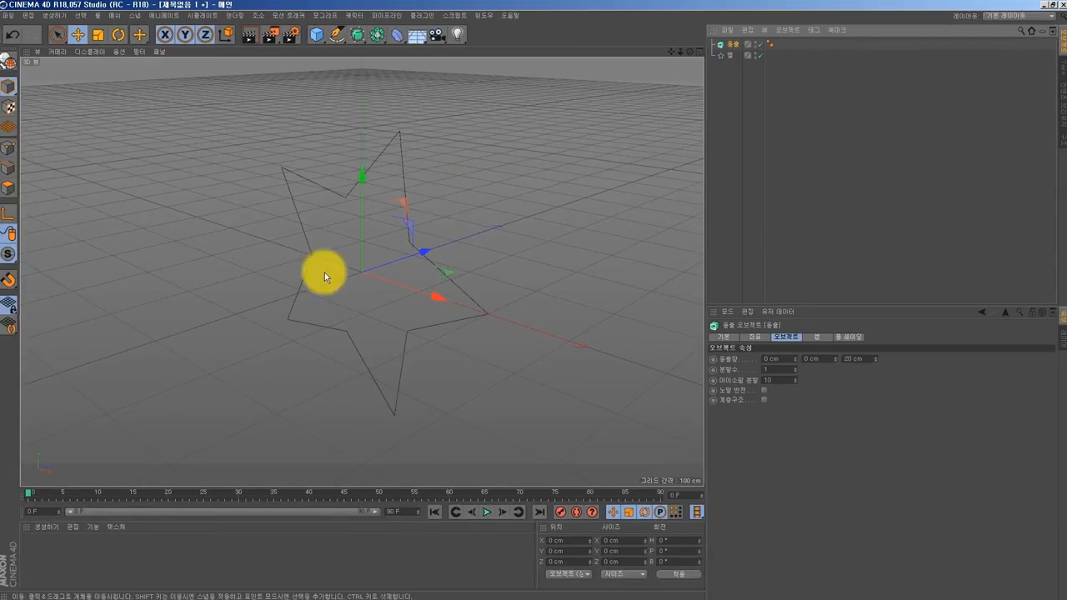
Make the star spline a child of the Extrude object in the object hierarchy.
{"action": "left_click", "coordinate": [780, 104]}
{"action": "left_click", "coordinate": [732, 44]}
{"action": "left_click", "coordinate": [734, 55]}
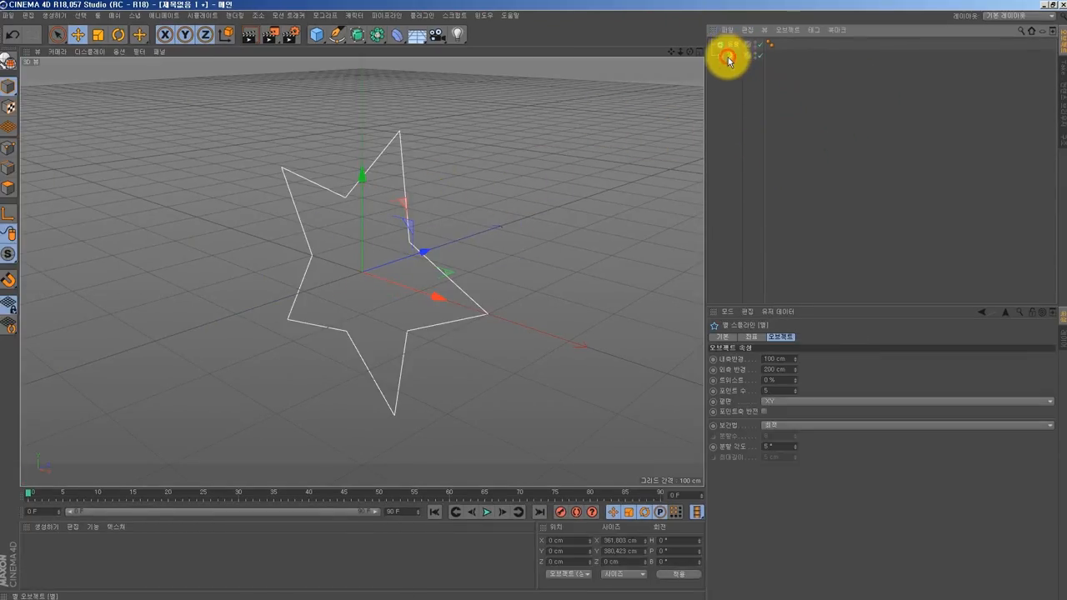
{"action": "left_click", "coordinate": [733, 46]}
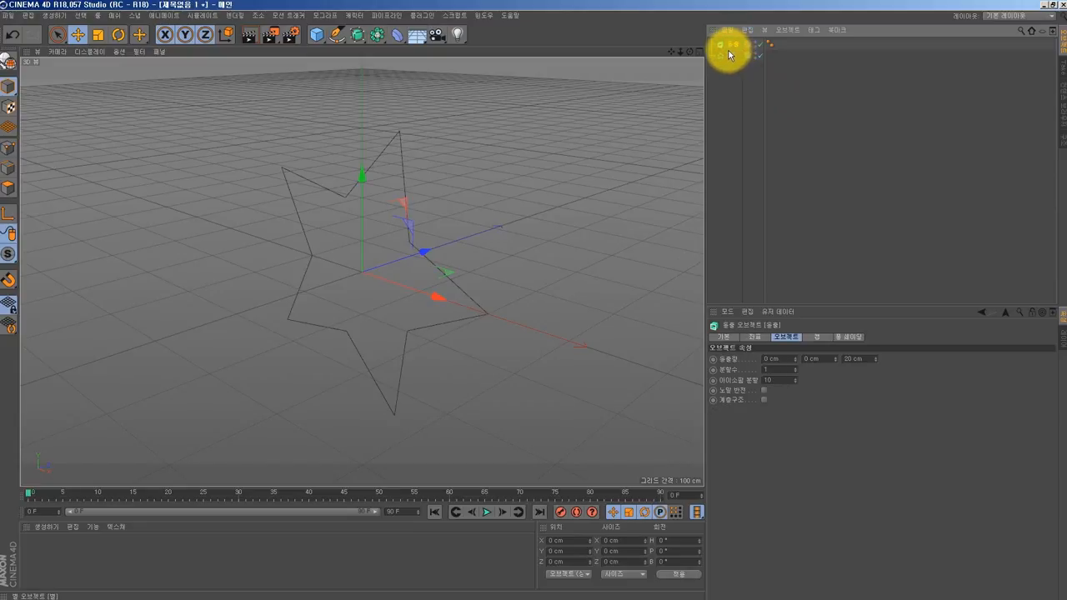
{"action": "left_click", "coordinate": [730, 55]}
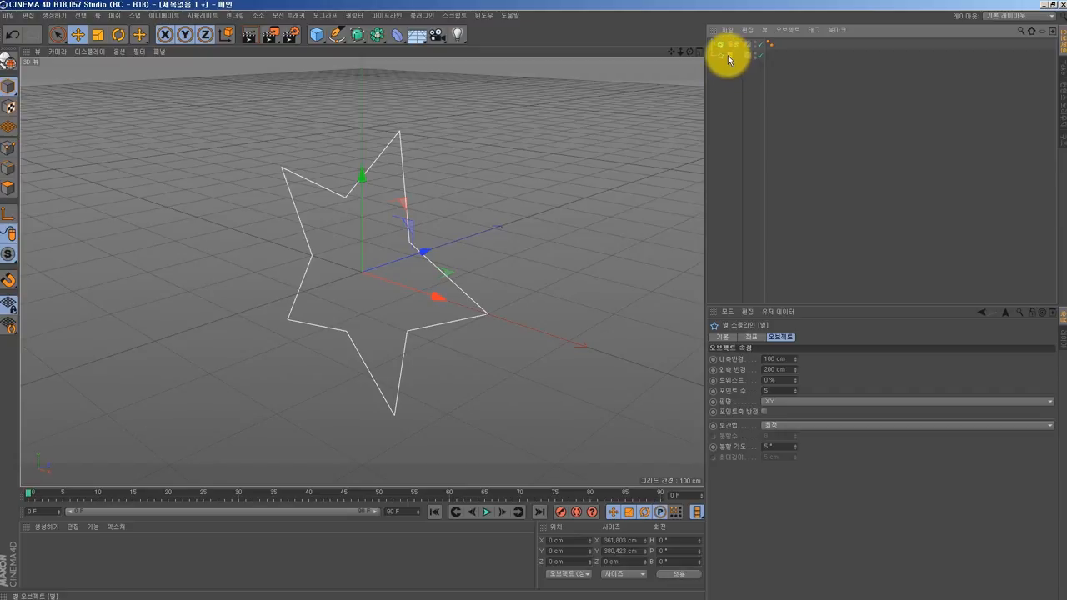
{"action": "left_click_drag", "start_coordinate": [731, 52], "coordinate": [739, 48]}
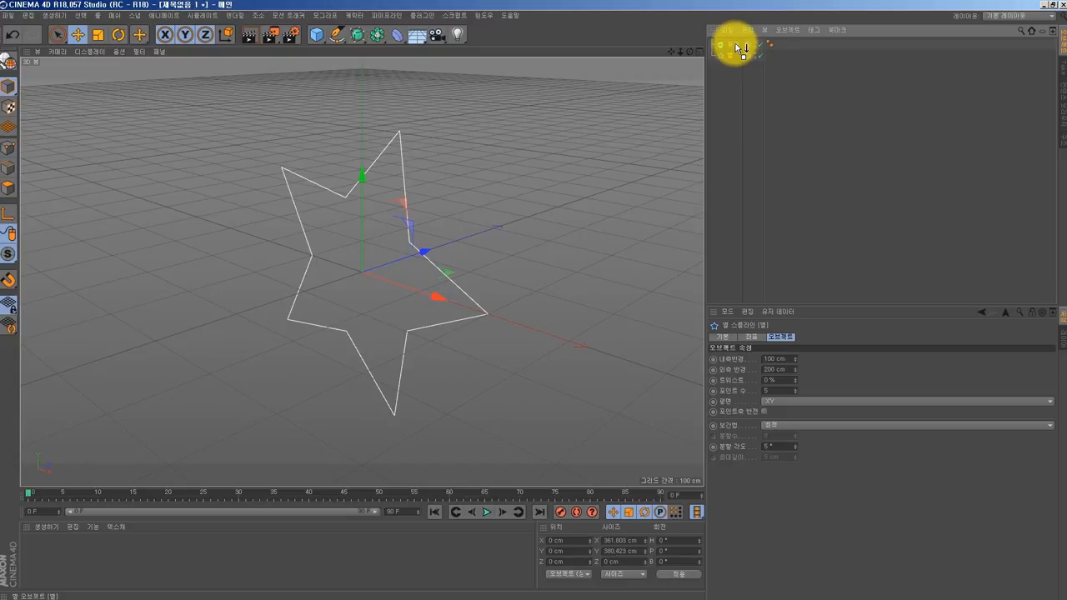
{"action": "left_click_drag", "start_coordinate": [740, 49], "coordinate": [737, 45]}
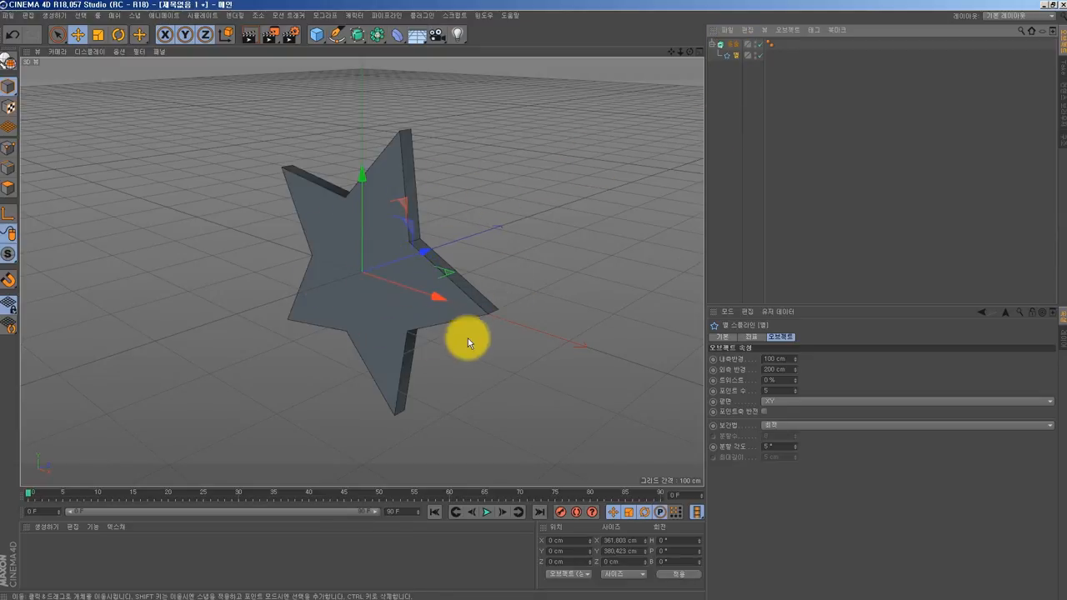
Select the Extrude object and try out its movement values, with a Z depth of 179 cm and X returned to 0 cm.
{"action": "left_click", "coordinate": [733, 44]}
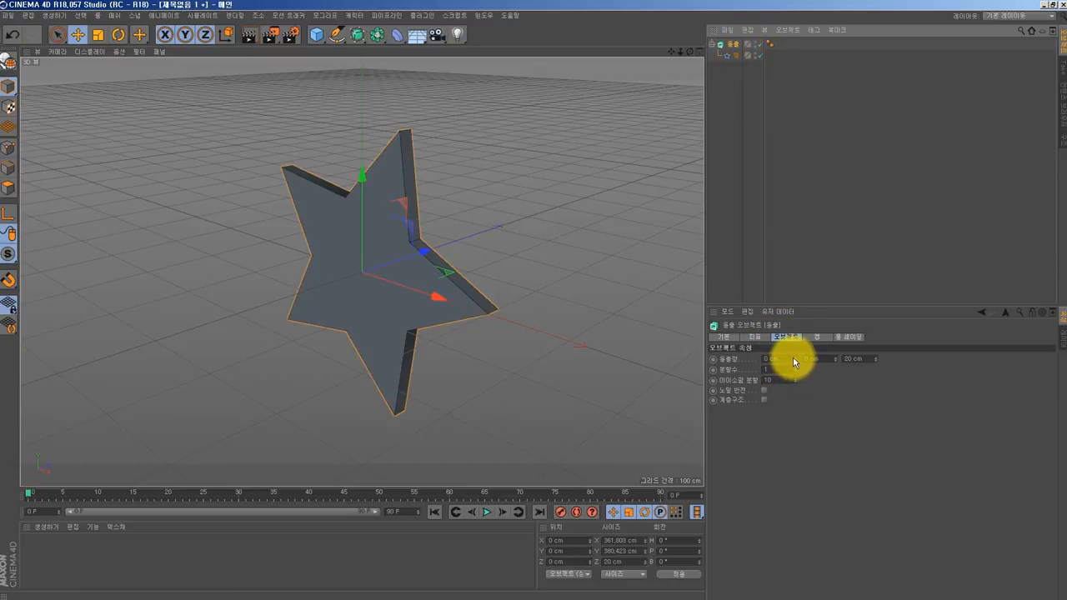
{"action": "left_click_drag", "start_coordinate": [794, 359], "coordinate": [890, 358]}
{"action": "key", "text": "ctrl+z"}
{"action": "key", "text": "ctrl+z"}
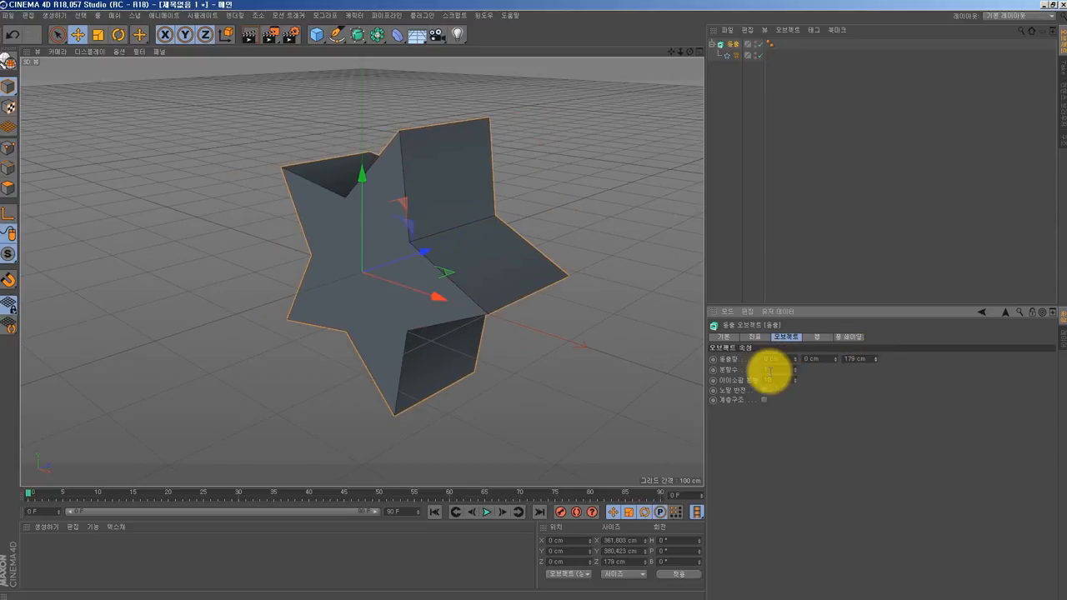
{"action": "mouse_move", "coordinate": [795, 359]}
{"action": "left_mouse_down"}
{"action": "mouse_move", "coordinate": [807, 358]}
{"action": "mouse_move", "coordinate": [779, 359]}
{"action": "left_mouse_up"}
{"action": "right_click", "coordinate": [796, 359]}
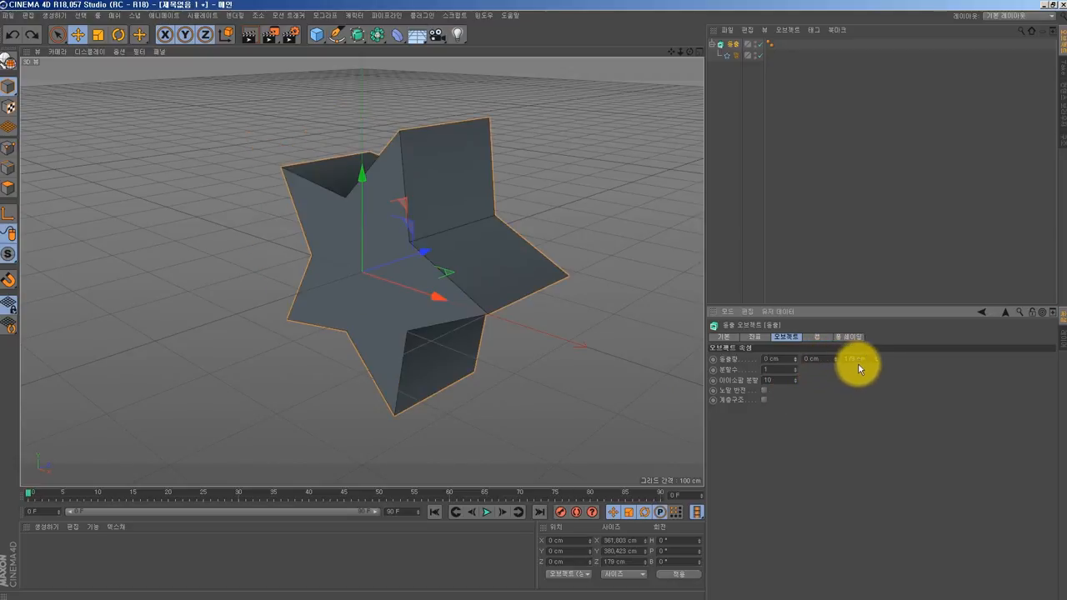
Set the Extrude object's Z movement to 20 cm.
{"action": "left_click", "coordinate": [873, 360]}
{"action": "type", "text": "20"}
{"action": "key", "text": "Return"}
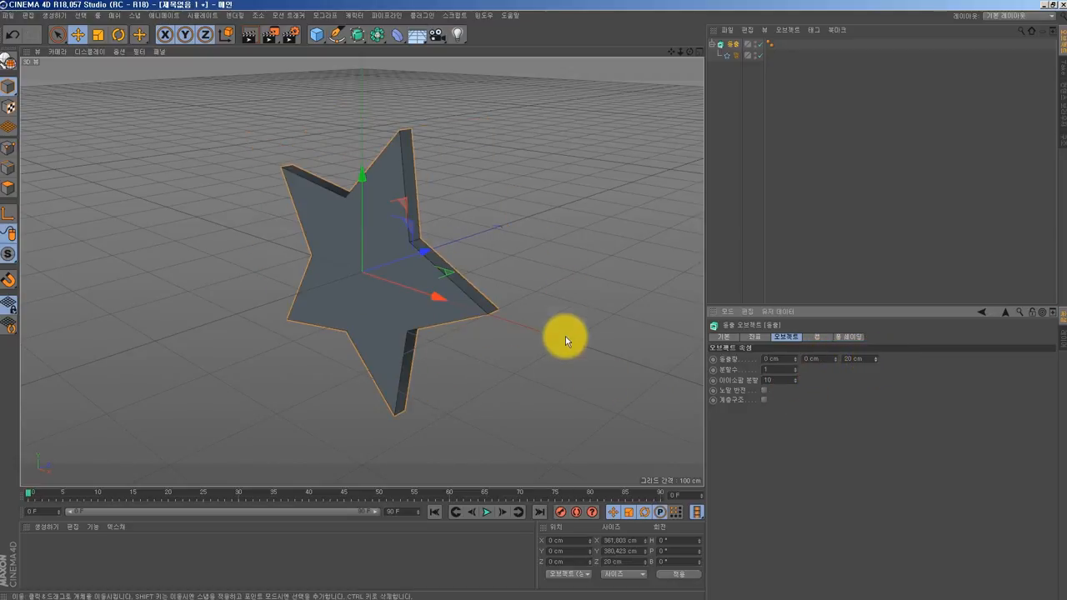